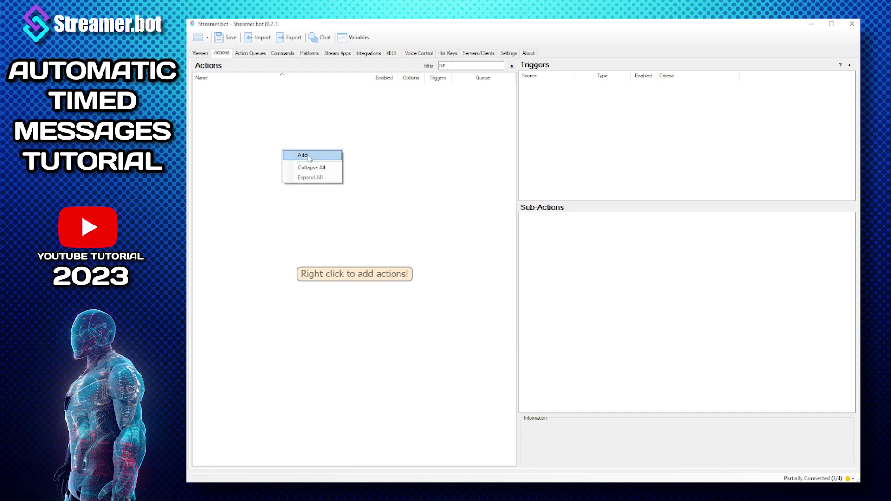
- Add an enabled action named "tut timed messages" in the group "tut"
left_click(300, 156)
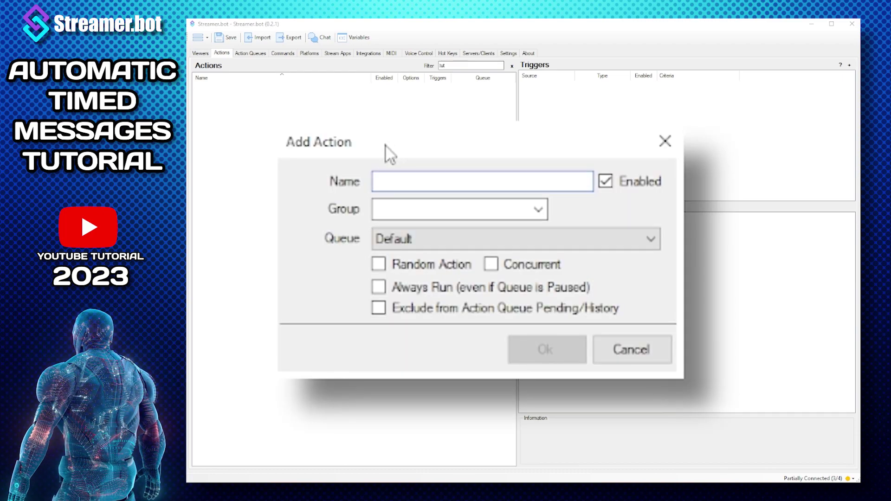
type("tut timed mesa")
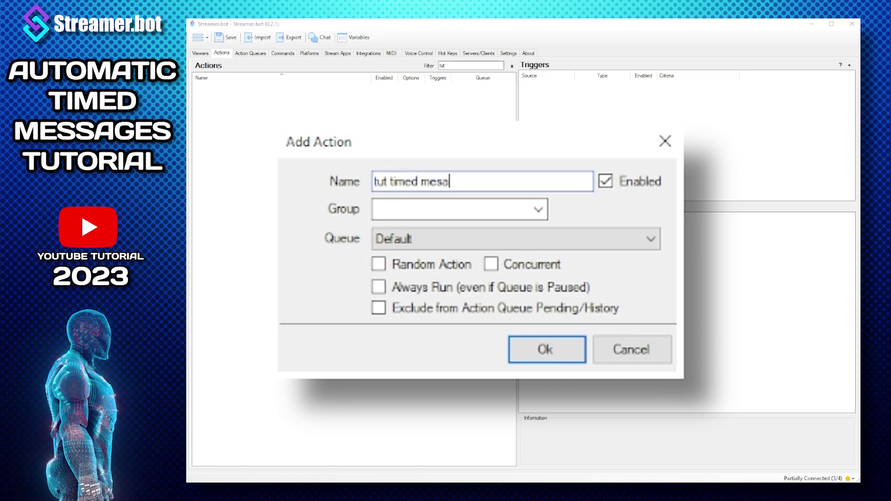
key("BackSpace")
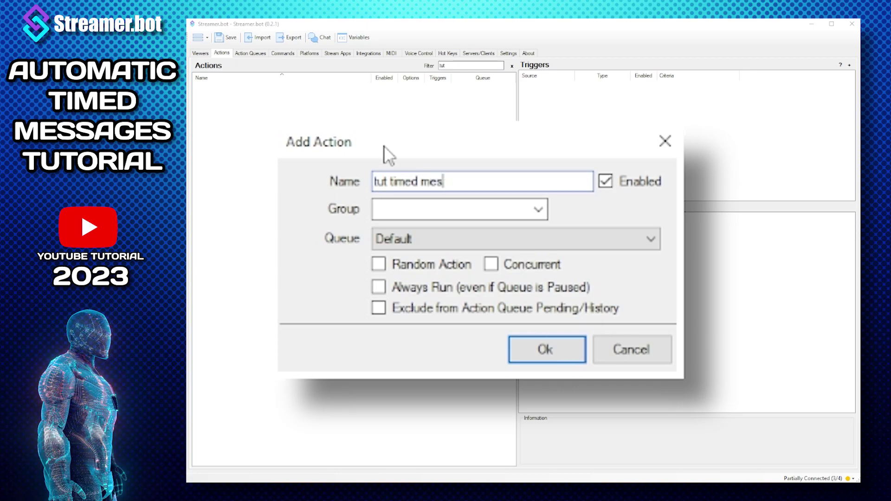
type("sages")
left_click(450, 207)
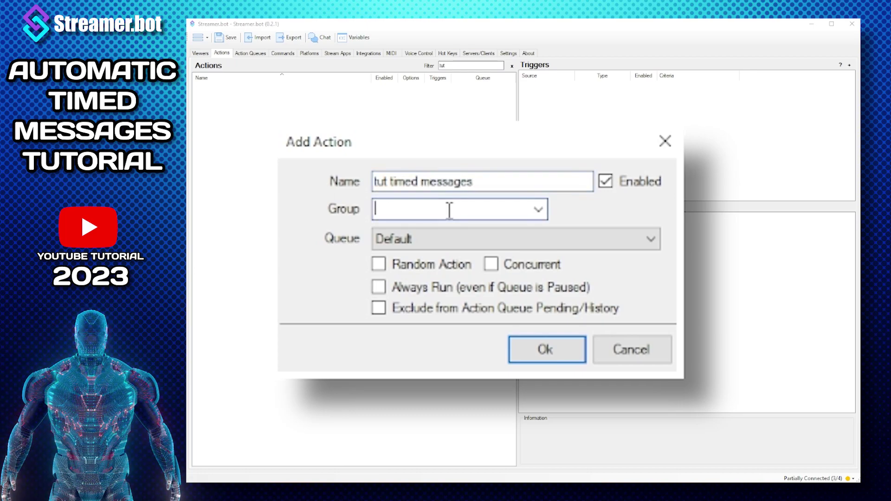
type("tut")
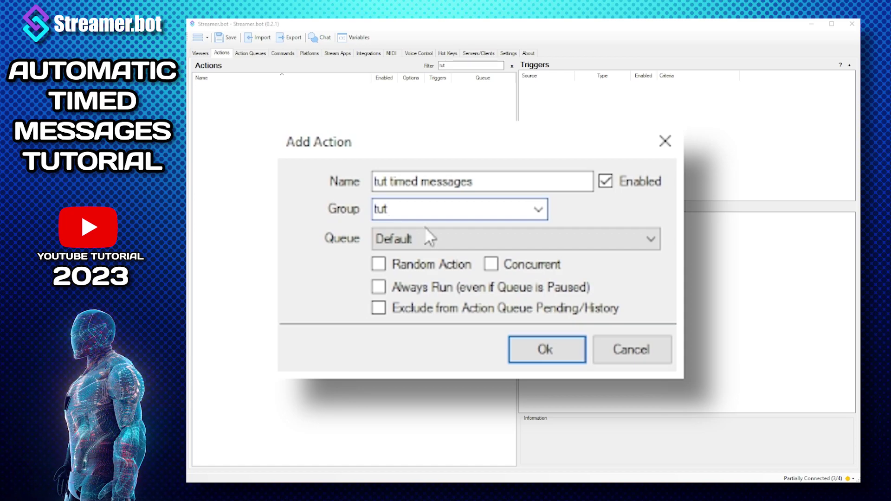
left_click(546, 349)
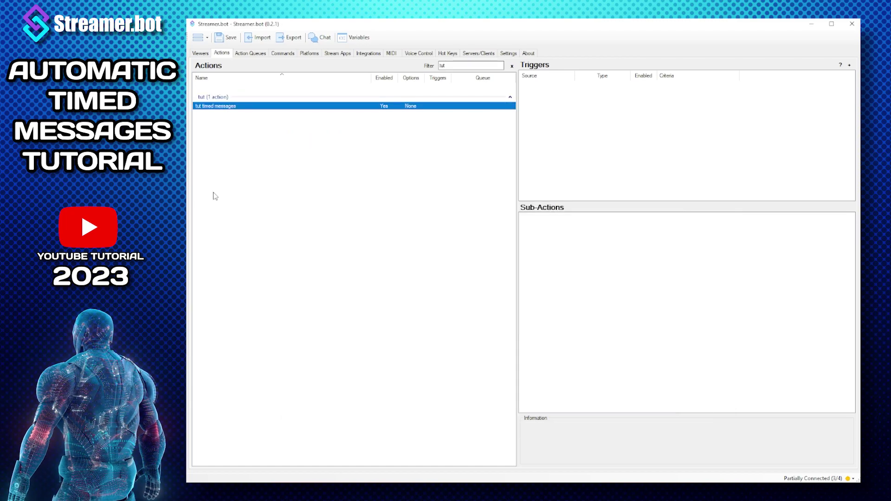
- Start a Global (Get) sub-action for the timed messages action, with a non-persisted global variable named "chatmessages"
right_click(577, 237)
mouse_move(628, 251)
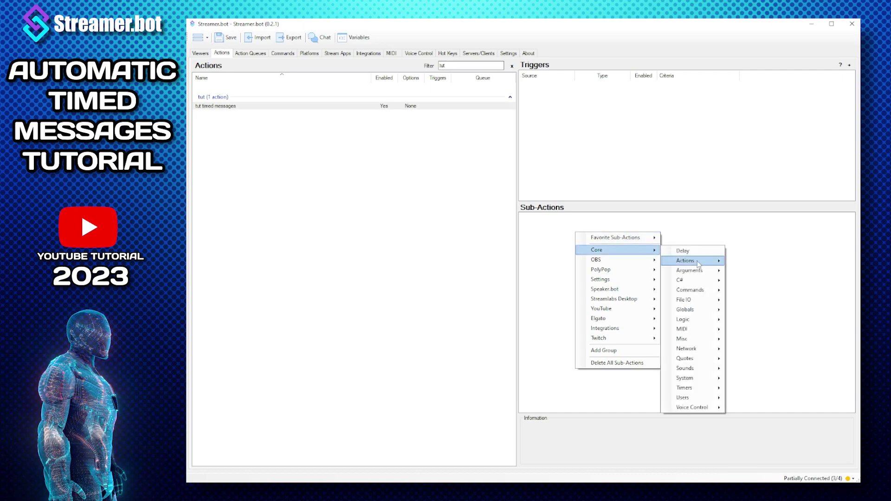
mouse_move(705, 311)
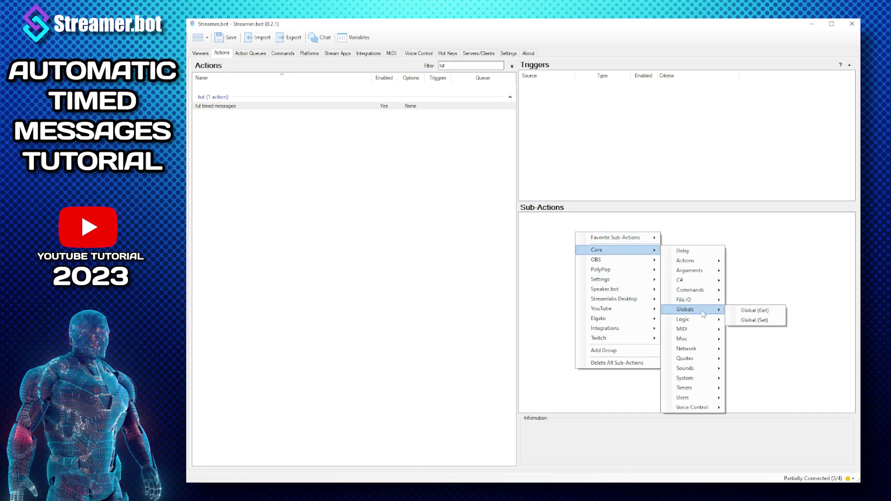
left_click(752, 314)
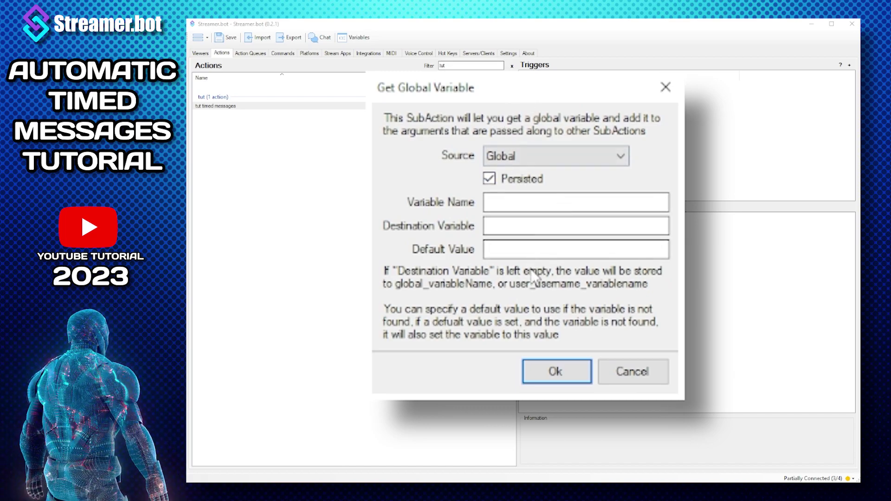
left_click(490, 178)
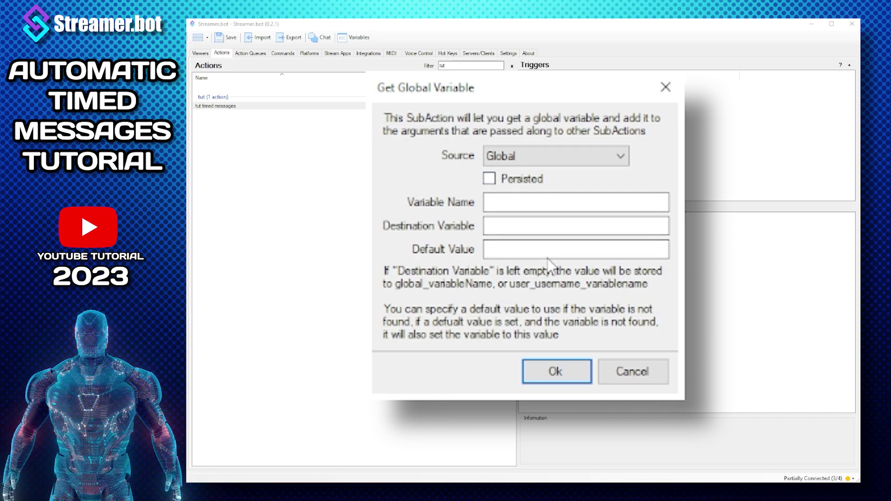
left_click(534, 202)
type("ch")
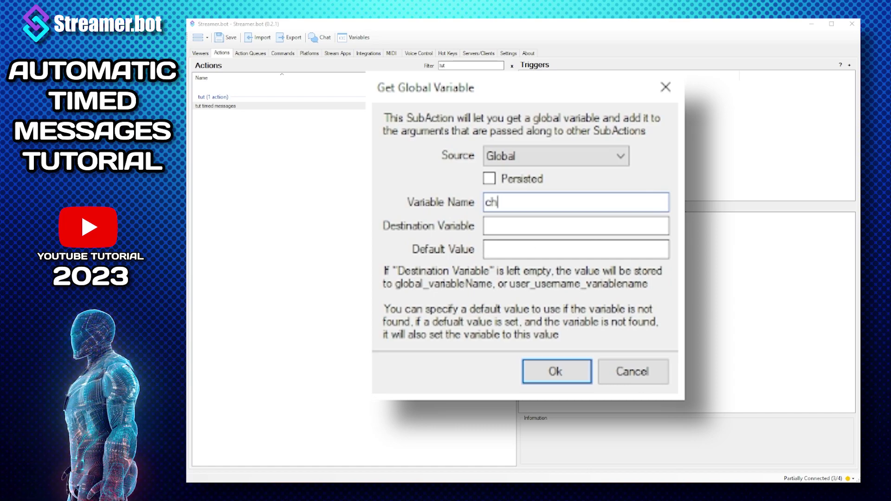
type("atmess")
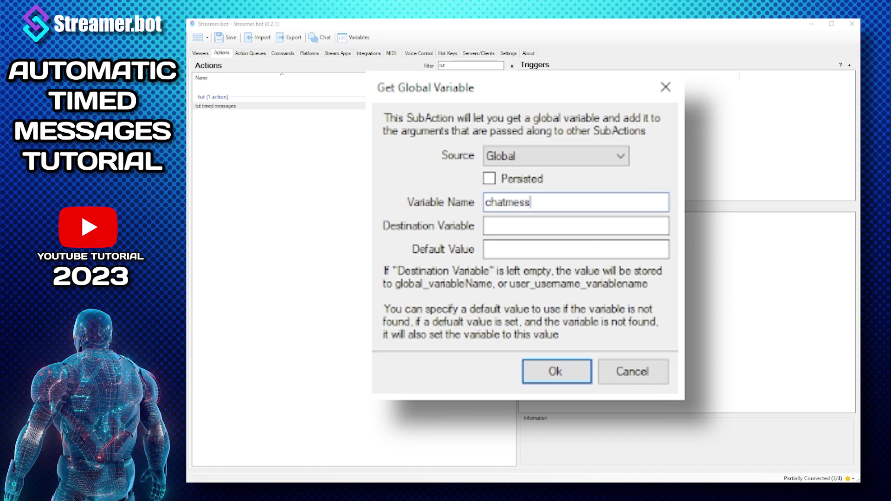
type("ages")
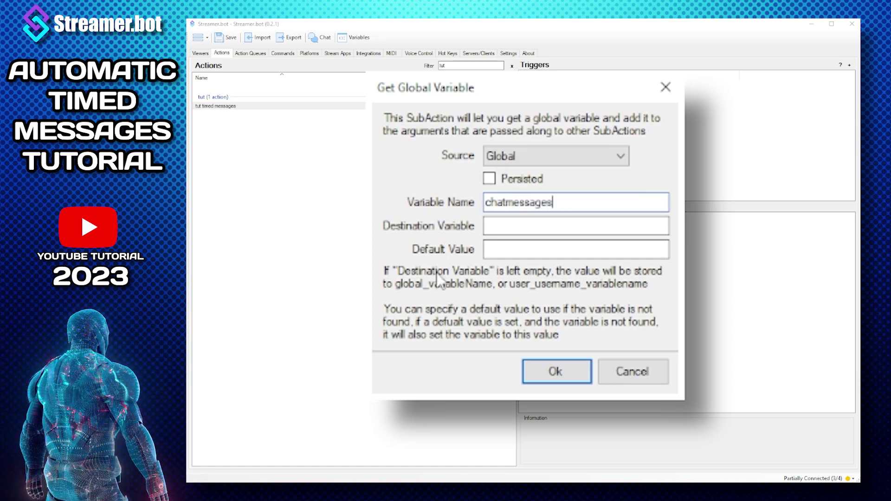
- Set the destination variable to "global_chatmessages" with a default value of 0, and save the sub-action
key("Tab")
type("global")
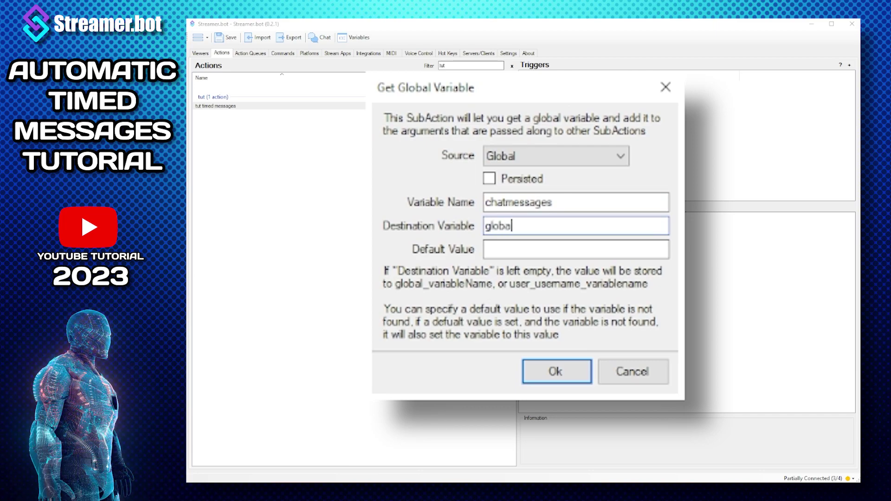
type("_")
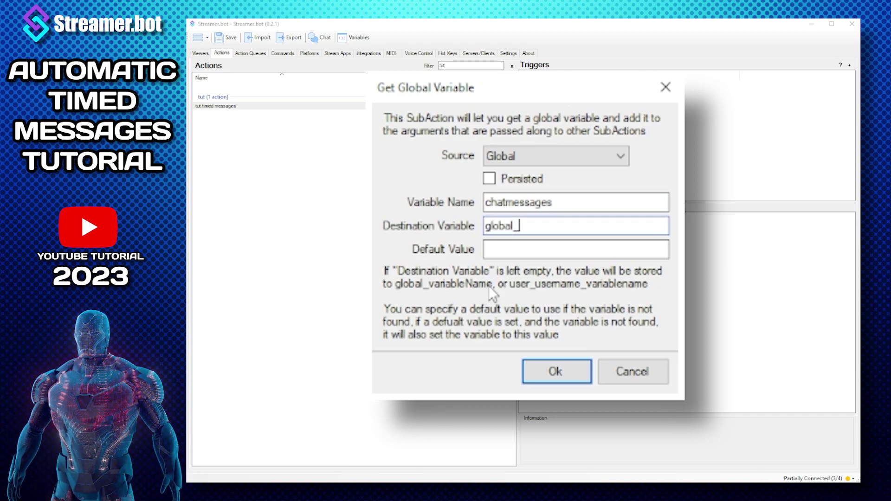
type("chatme")
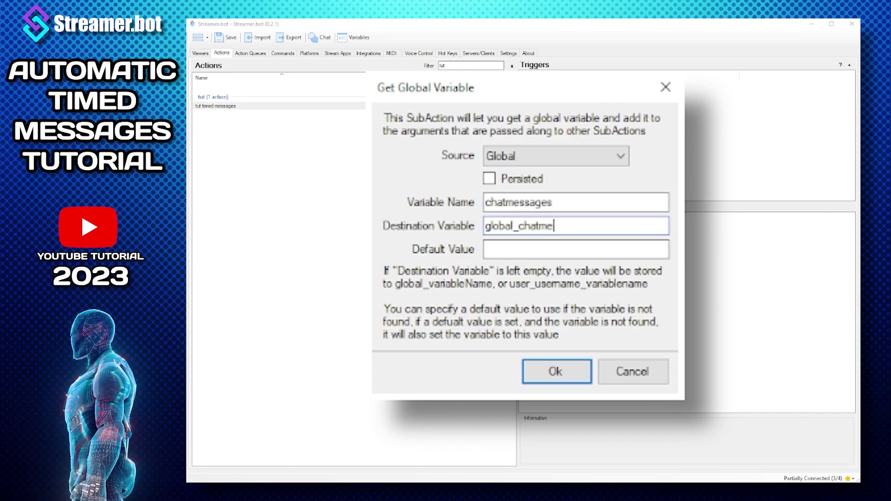
type("ssages")
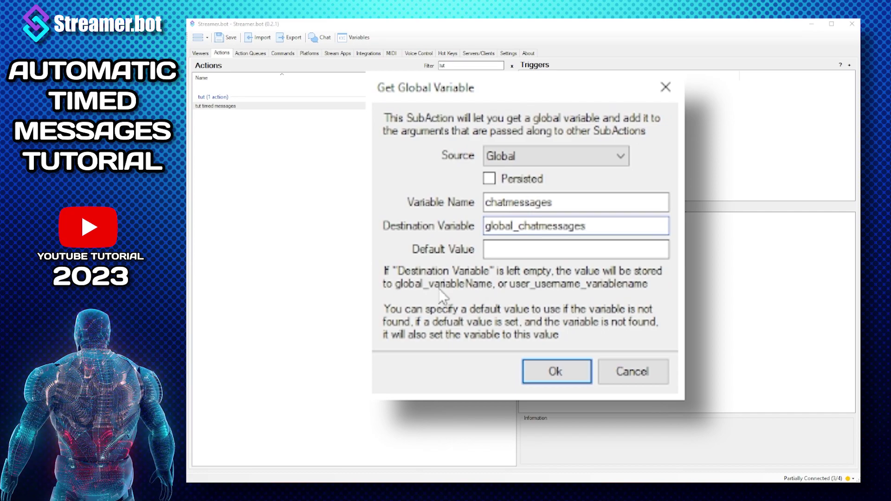
key("Tab")
type("0")
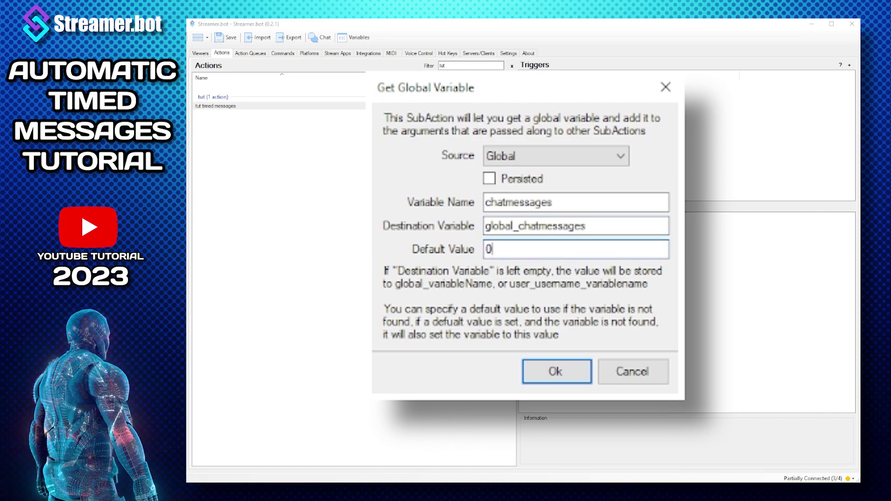
left_click(562, 370)
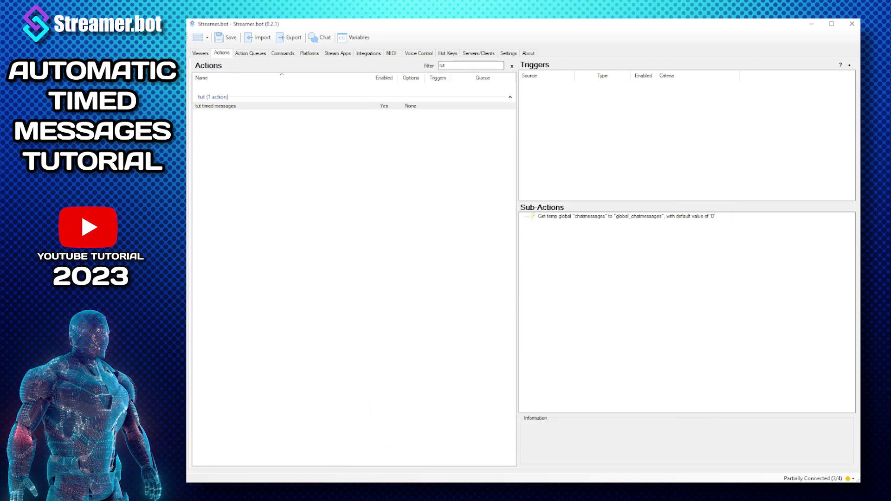
- Start a Global (Set) sub-action in the same action, targeting the non-persisted global variable "chatmessages"
right_click(574, 248)
mouse_move(612, 259)
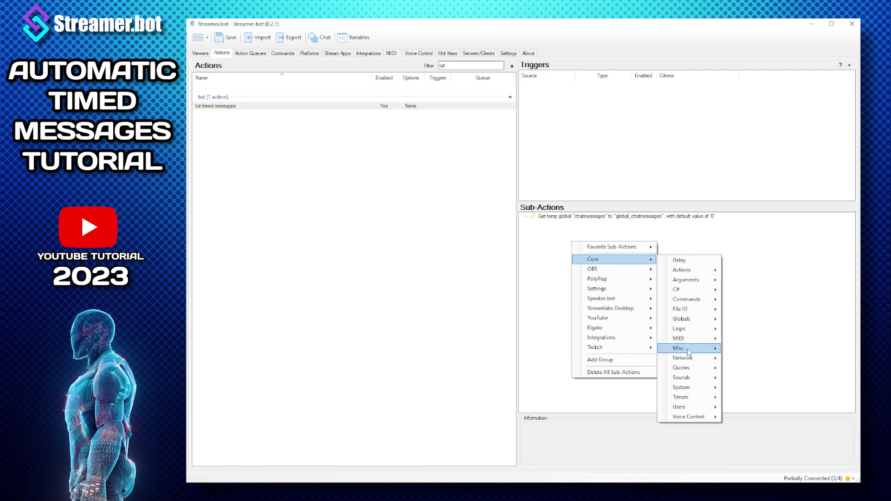
mouse_move(689, 324)
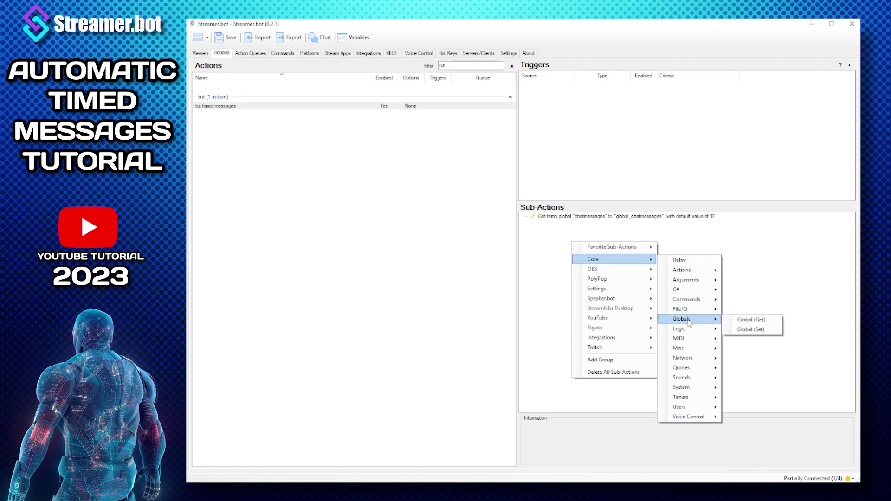
left_click(763, 332)
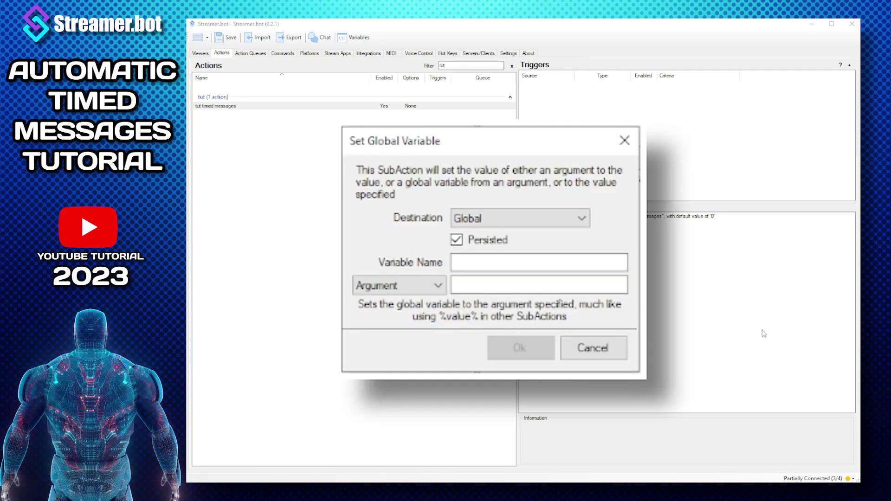
left_click(457, 241)
left_click(482, 262)
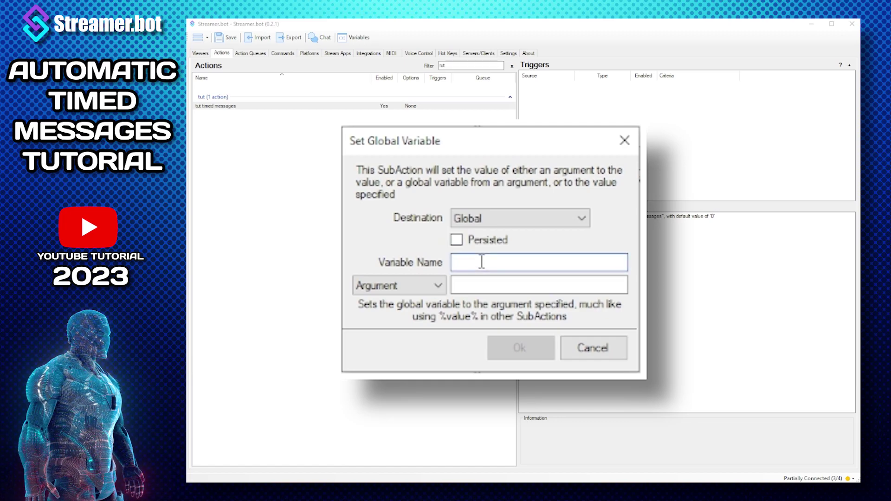
type("ch")
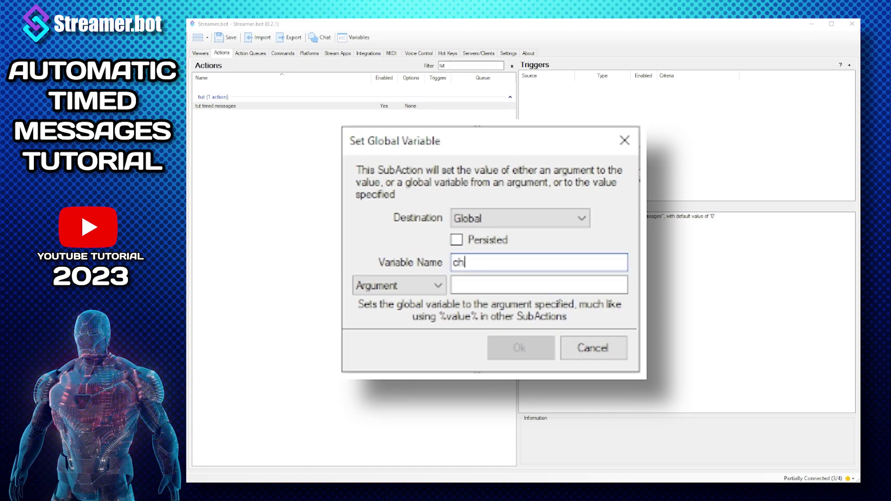
type("atmessages")
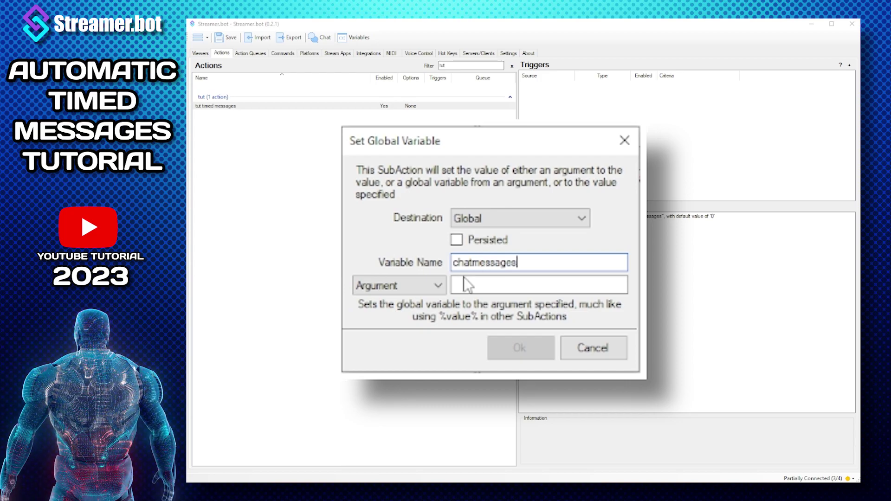
- Make the Set Global sub-action increment the variable by 1, and save it
left_click(404, 286)
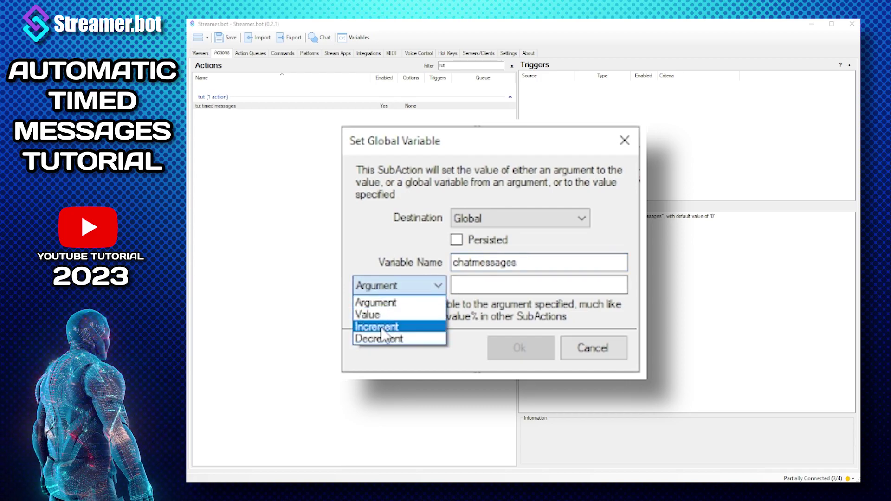
left_click(381, 332)
left_click(478, 286)
type("1")
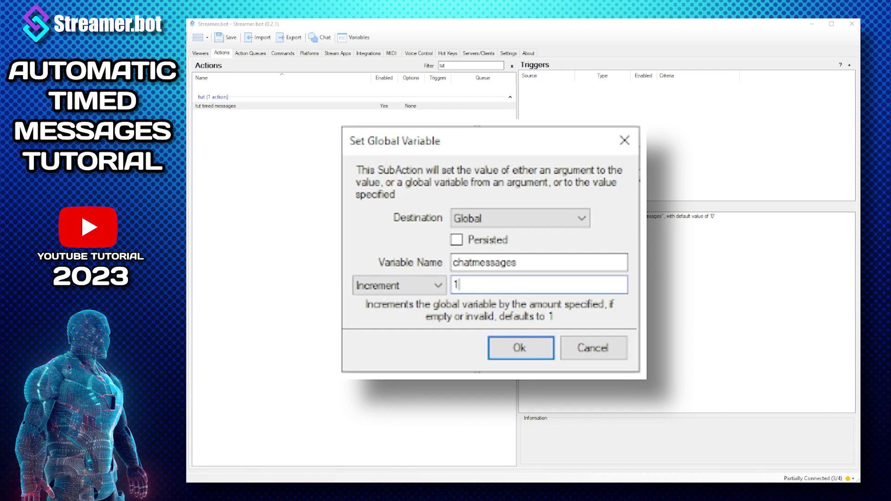
left_click(519, 348)
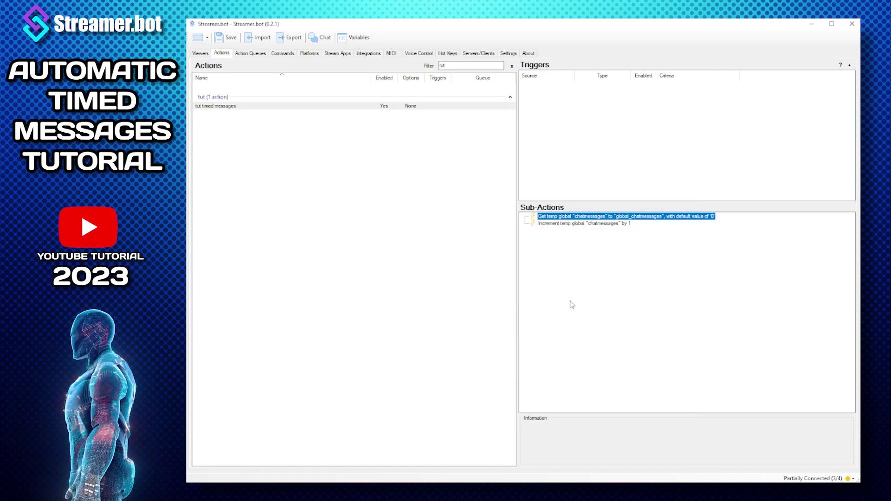
- Add a second enabled action named "tut message 1" in the group "tut"
right_click(219, 135)
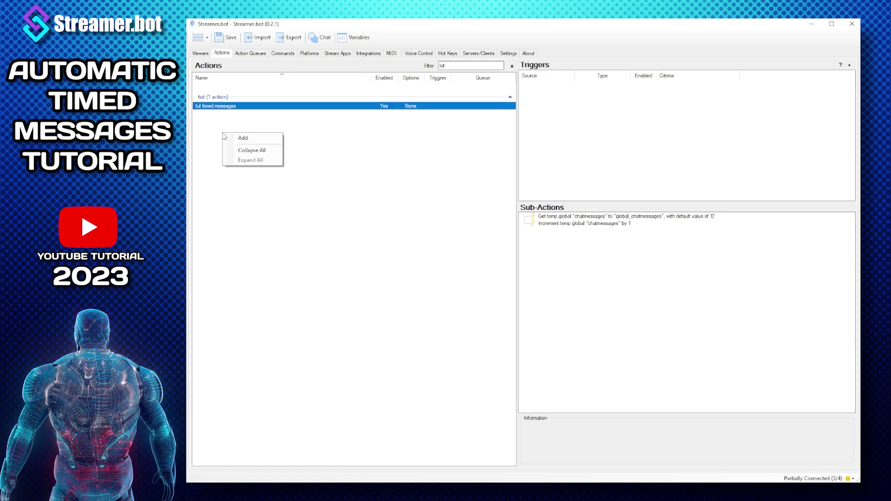
left_click(247, 139)
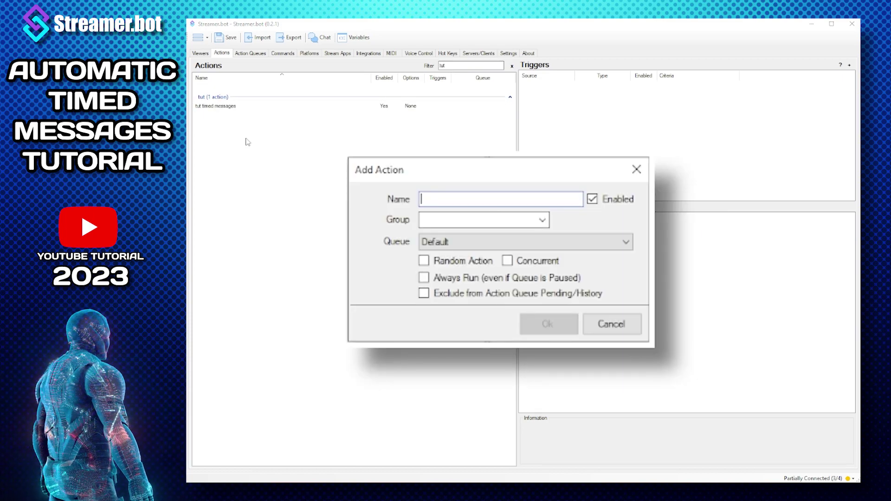
type("tut message")
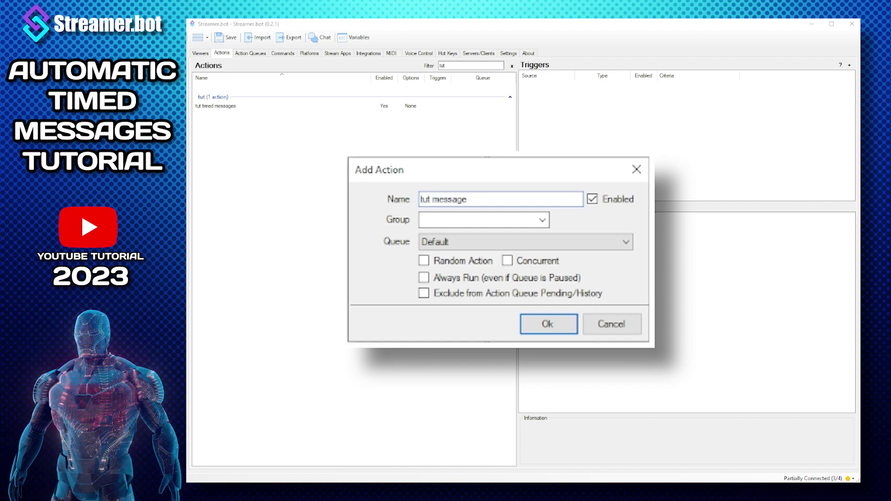
type(" 1")
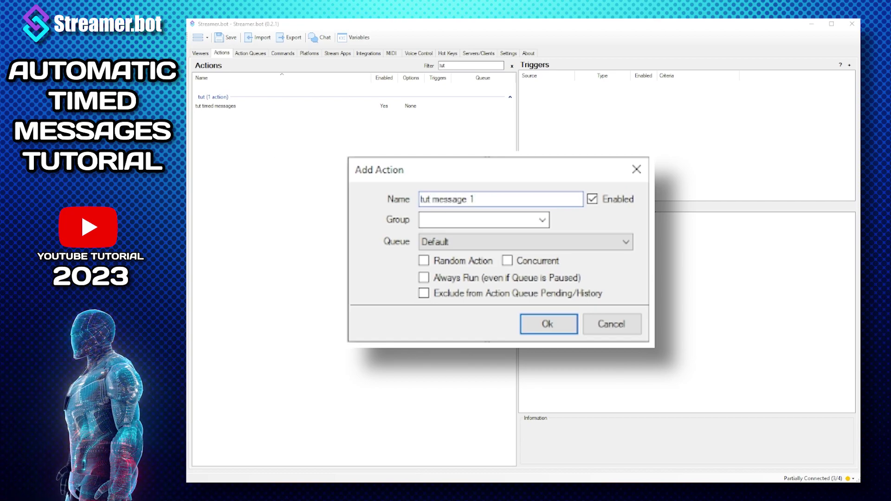
left_click(429, 220)
type("tut")
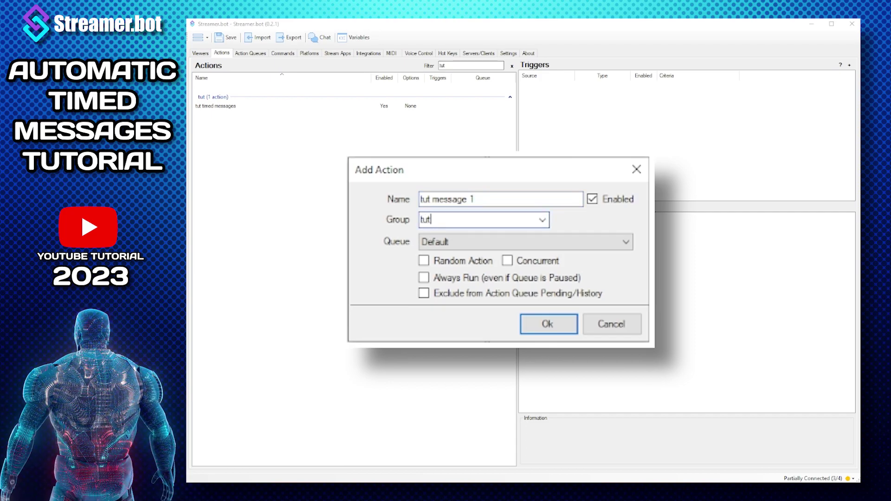
left_click(541, 326)
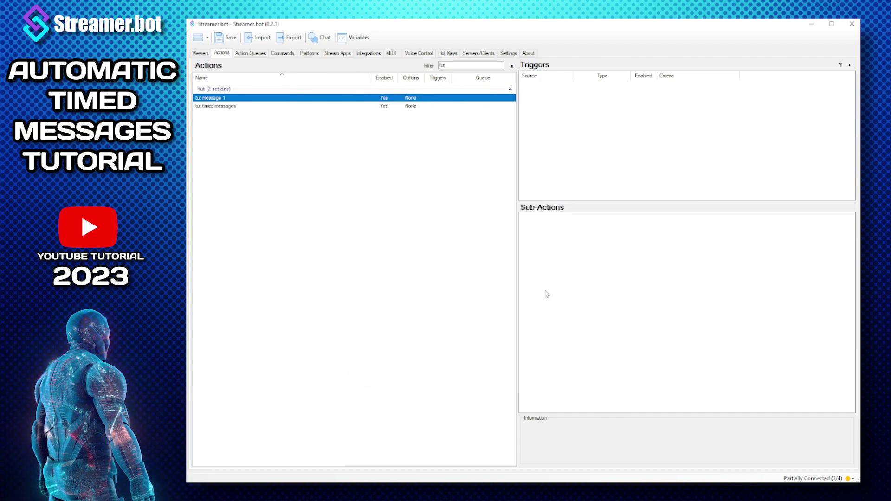
- Add a YouTube Send Message to Channel sub-action to "tut message 1" with the text "This message is message 1"
right_click(561, 231)
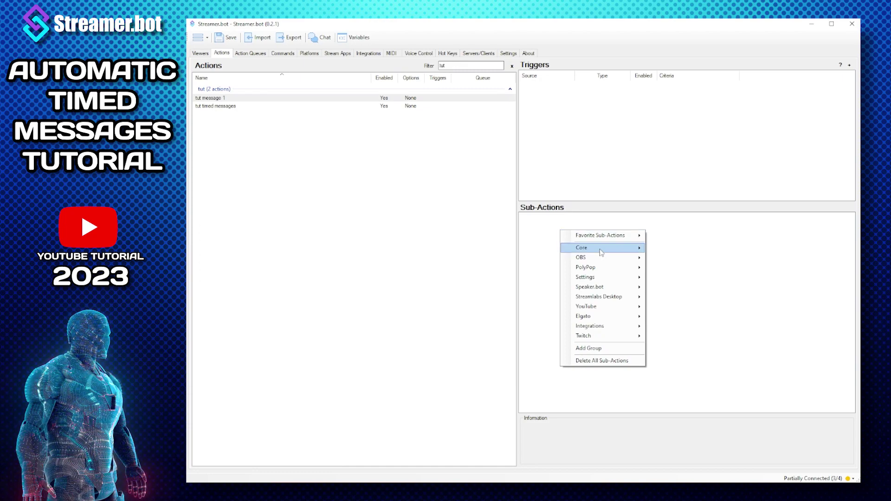
mouse_move(611, 307)
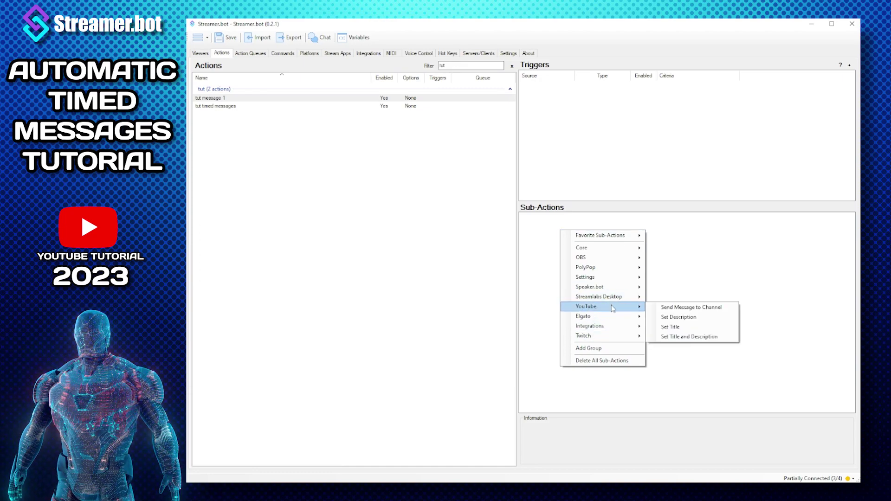
left_click(673, 308)
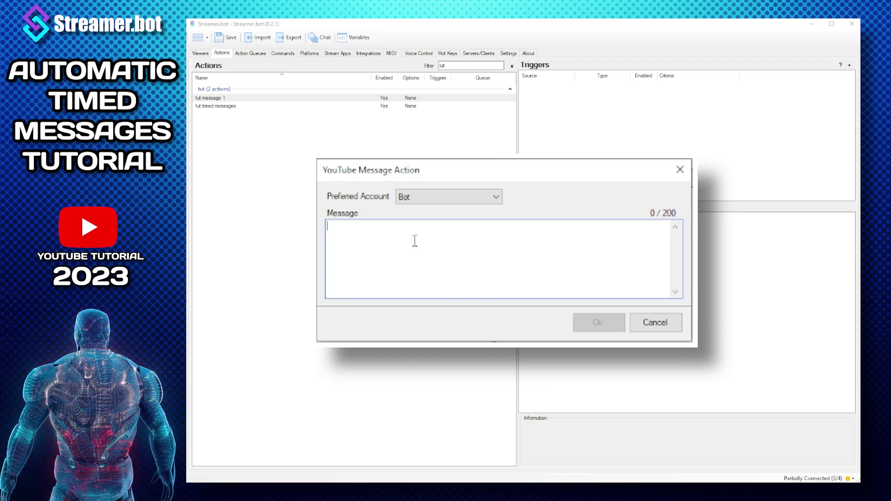
type("Thi")
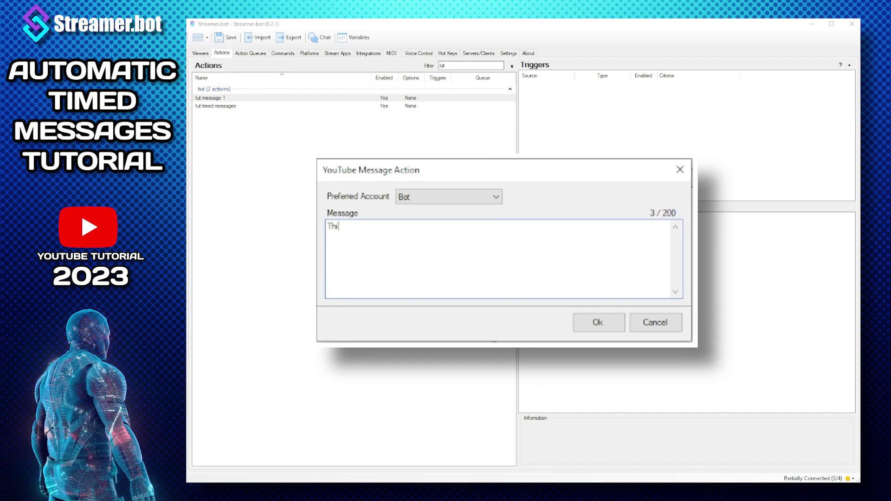
type("s message")
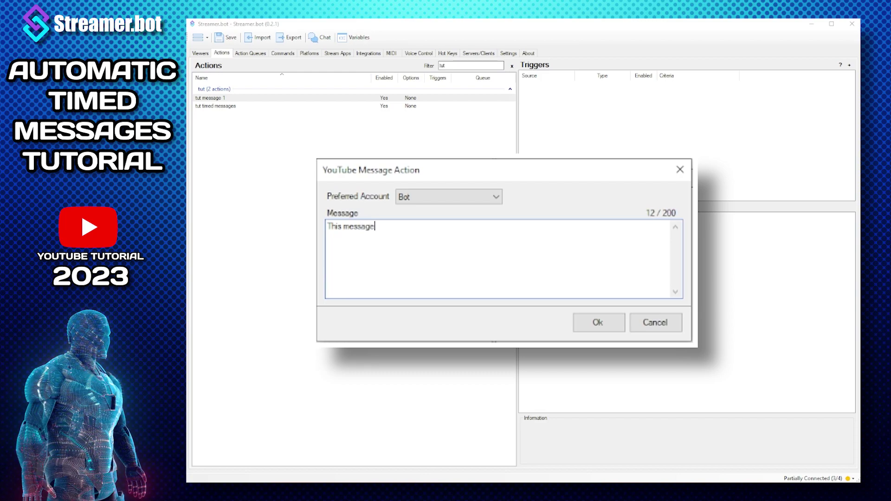
type(" is ")
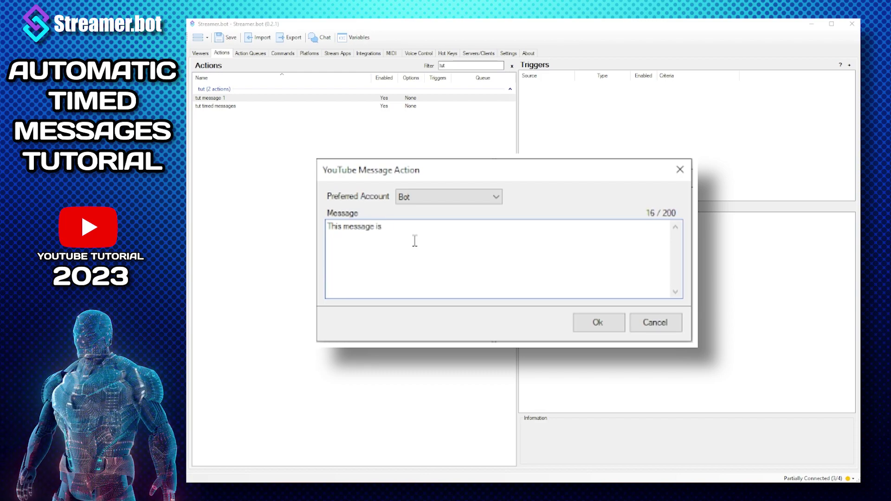
type("messa")
type("ge 1")
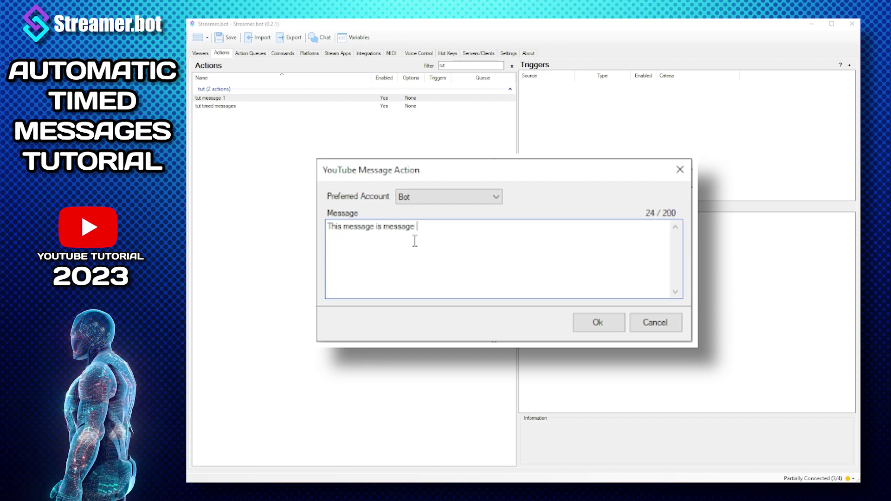
left_click(598, 322)
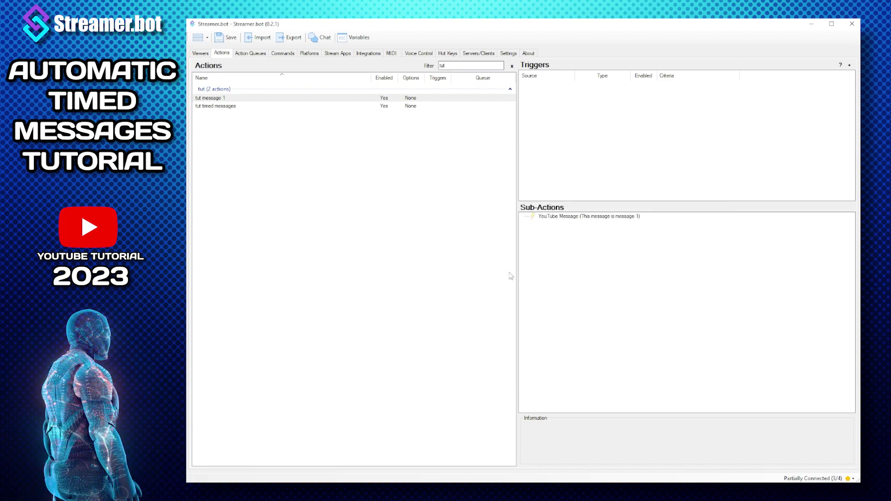
- Duplicate the "tut message 1" action and rename the copy "tut message 2"
right_click(215, 99)
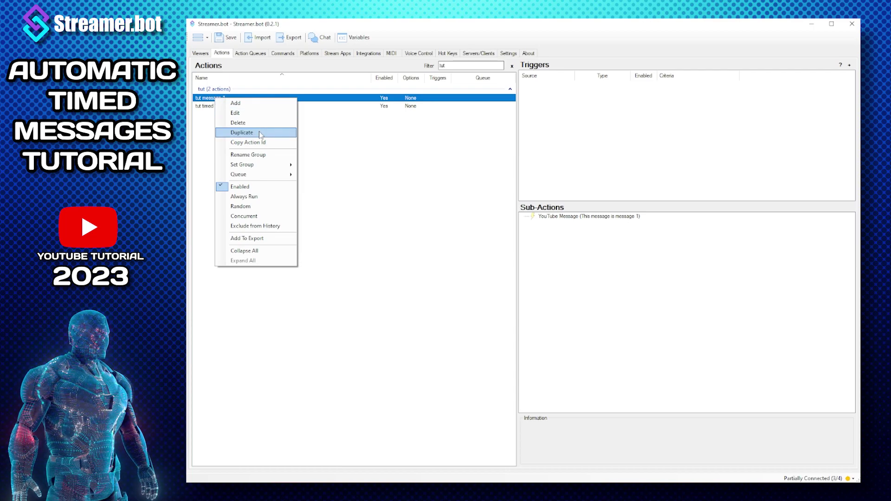
left_click(241, 132)
double_click(228, 105)
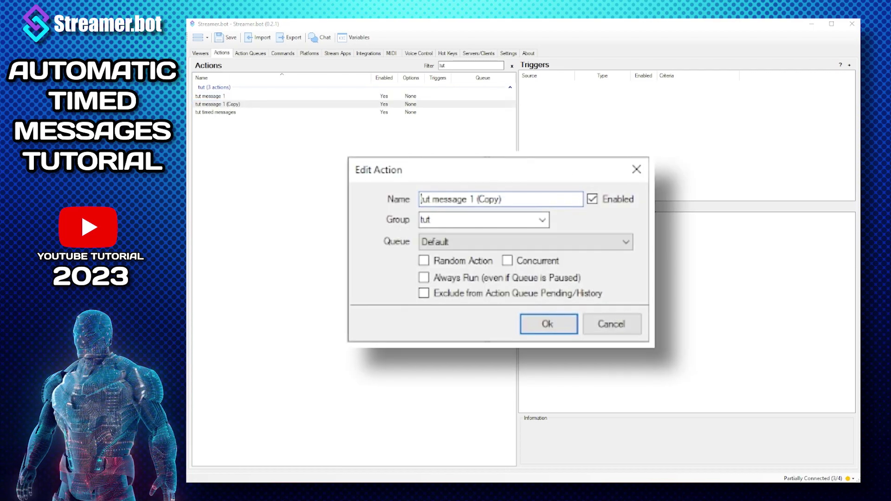
left_click_drag(471, 199, 530, 199)
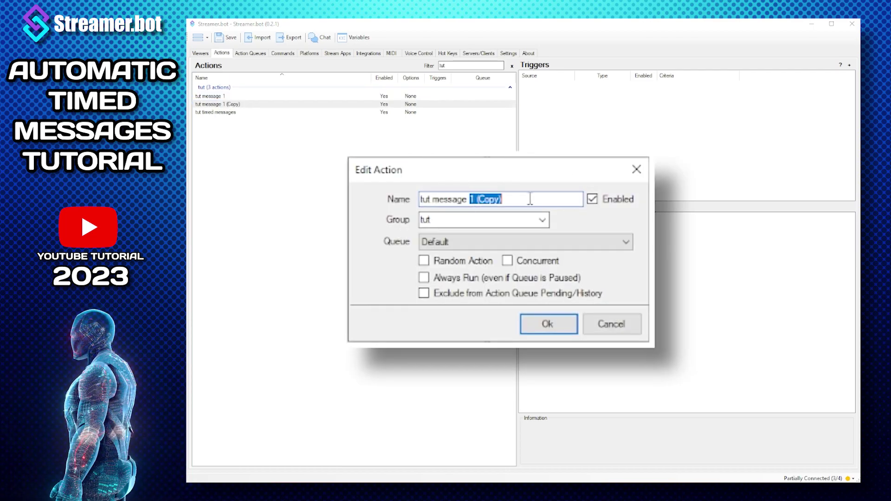
type("2")
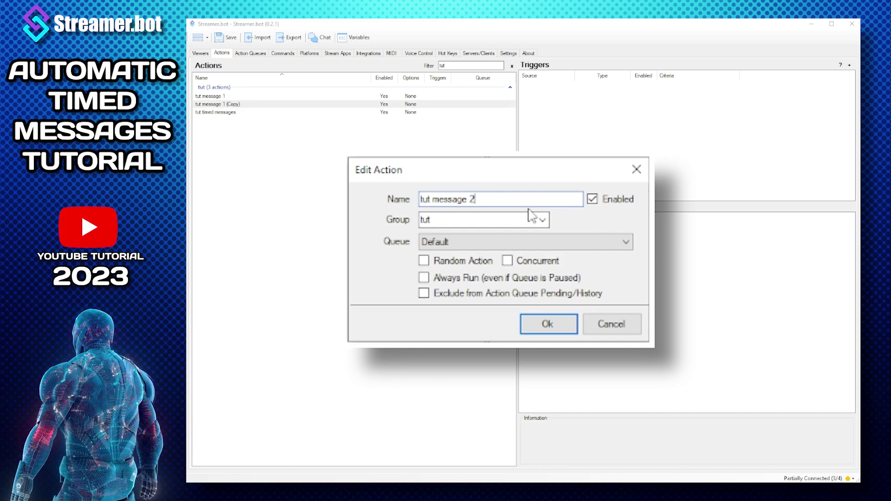
left_click(548, 325)
- Change the YouTube message text in "tut message 2" to "This message is message 2"
double_click(570, 217)
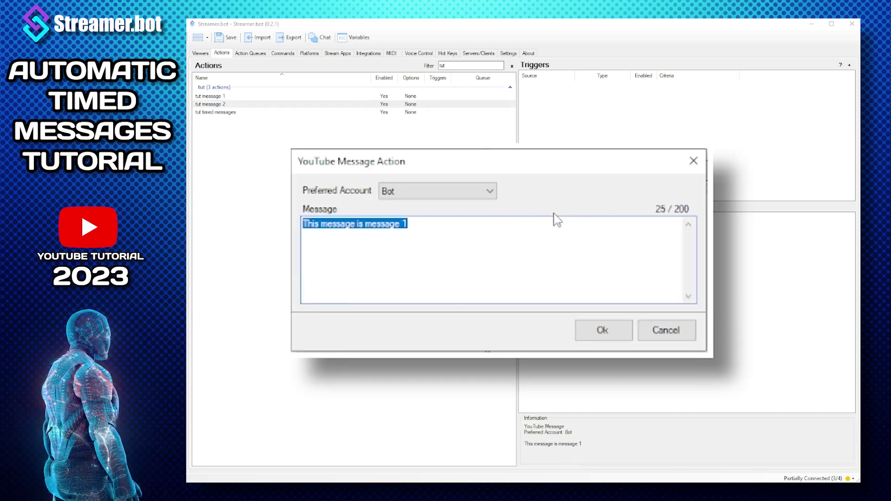
left_click_drag(401, 224, 413, 224)
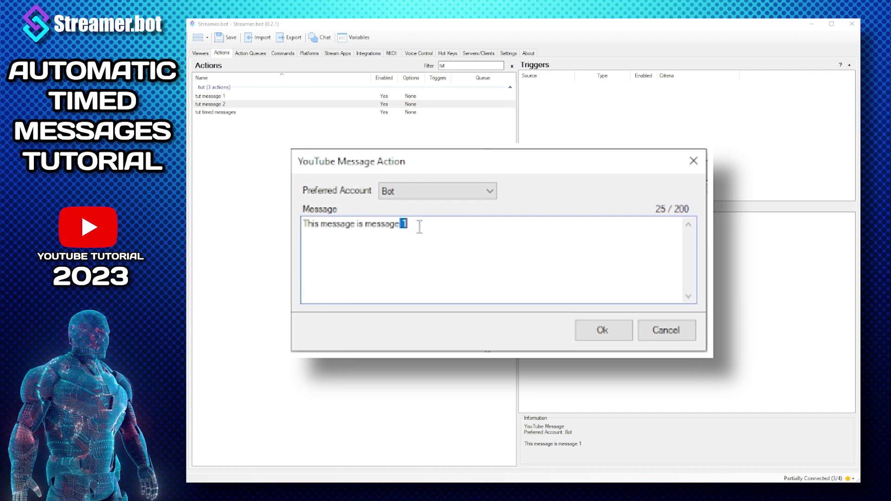
key("BackSpace")
type("2")
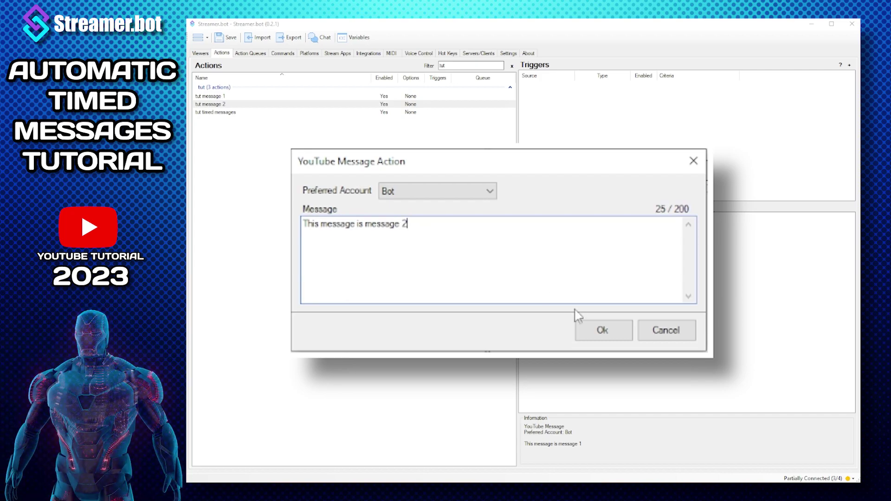
left_click(603, 330)
- Duplicate "tut message 2" as "tut message 3" and set its YouTube message to "This message is message 3"
right_click(239, 104)
left_click(253, 137)
double_click(471, 199)
type("3")
left_click(549, 324)
double_click(548, 215)
type("3")
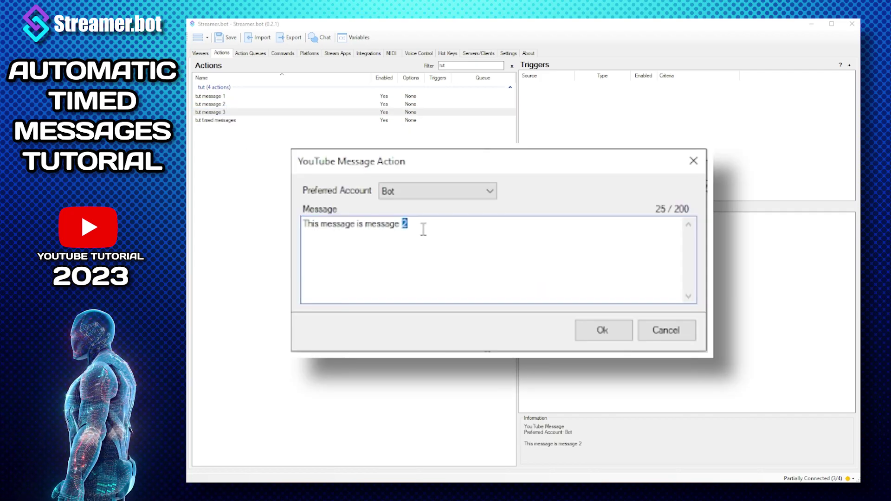
left_click(603, 330)
- Duplicate "tut message 3" as "tut message 4" and set its YouTube message to "This message is message 4"
right_click(199, 112)
left_click(214, 144)
double_click(486, 199)
type("4")
left_click(548, 324)
double_click(557, 215)
type("4")
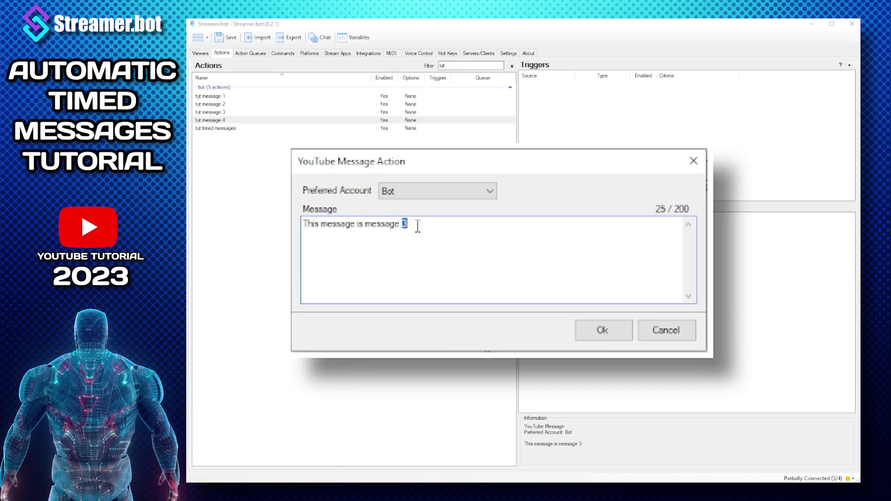
left_click(603, 330)
- Duplicate "tut message 4" as "tut message 5" and set its YouTube message to "This message is message 5"
right_click(209, 119)
left_click(213, 152)
double_click(471, 199)
type("5")
left_click(547, 324)
double_click(557, 215)
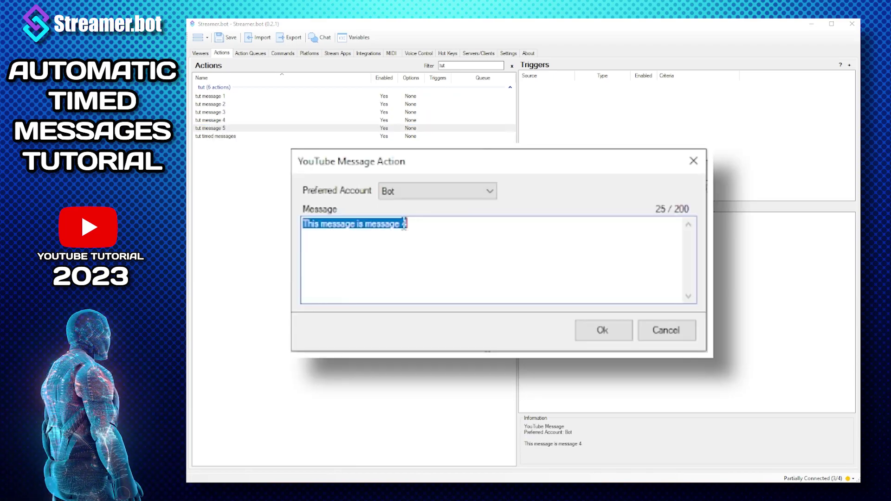
type("5")
left_click(603, 330)
- Duplicate "tut message 5" as "tut message 6" and set its YouTube message to "This message is message 6"
right_click(218, 128)
left_click(224, 160)
double_click(472, 199)
type("6")
left_click(548, 324)
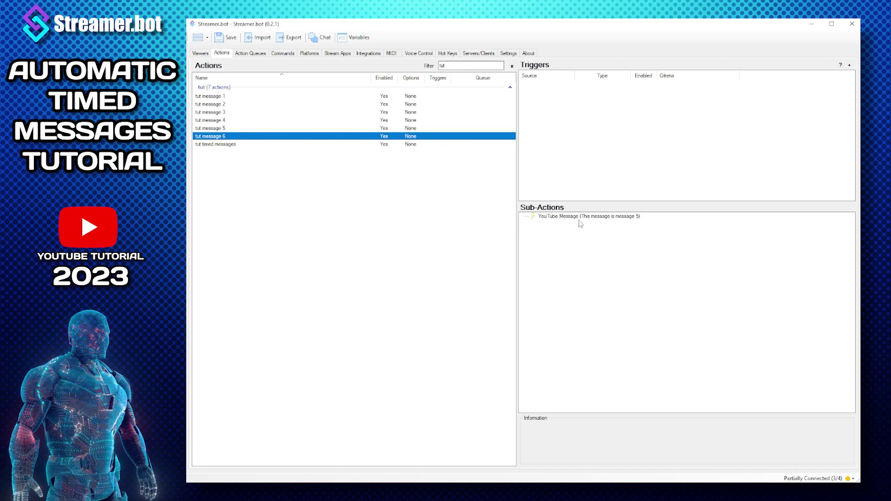
double_click(557, 215)
double_click(409, 221)
type("6")
left_click(603, 331)
- Duplicate "tut message 6" as "tut message 7" and set its YouTube message to "This message is message 7"
right_click(210, 136)
left_click(220, 171)
type("7")
left_click(547, 324)
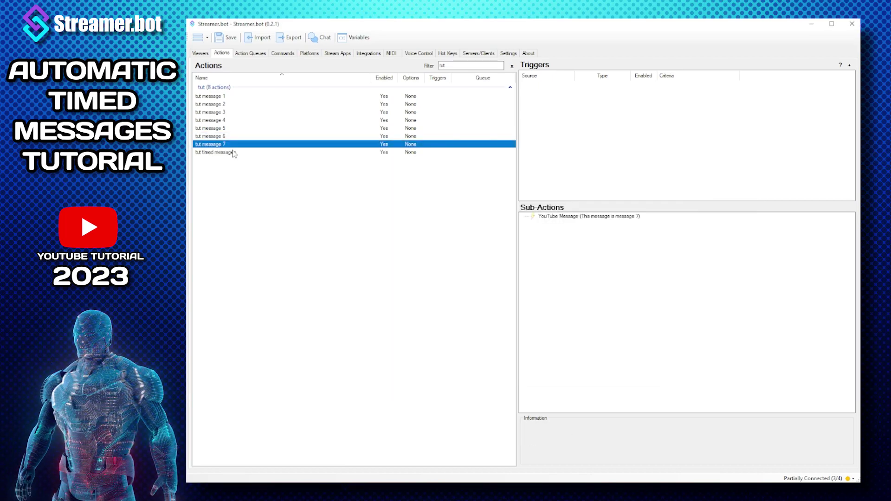
double_click(557, 217)
type("7")
left_click(603, 330)
- Duplicate "tut message 7" as "tut message 8" and set its YouTube message to "This message is message 8"
right_click(215, 144)
left_click(242, 179)
double_click(471, 199)
type("8")
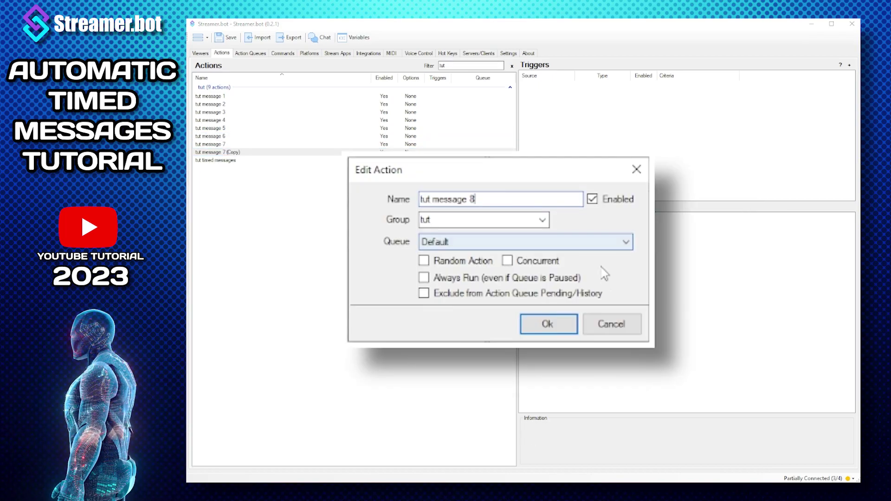
left_click(548, 324)
double_click(557, 216)
double_click(409, 221)
type("8")
left_click(603, 330)
- Duplicate "tut message 8" as "tut message 9" and set its YouTube message to "This message is message9"
right_click(217, 152)
left_click(246, 186)
type("9")
left_click(548, 324)
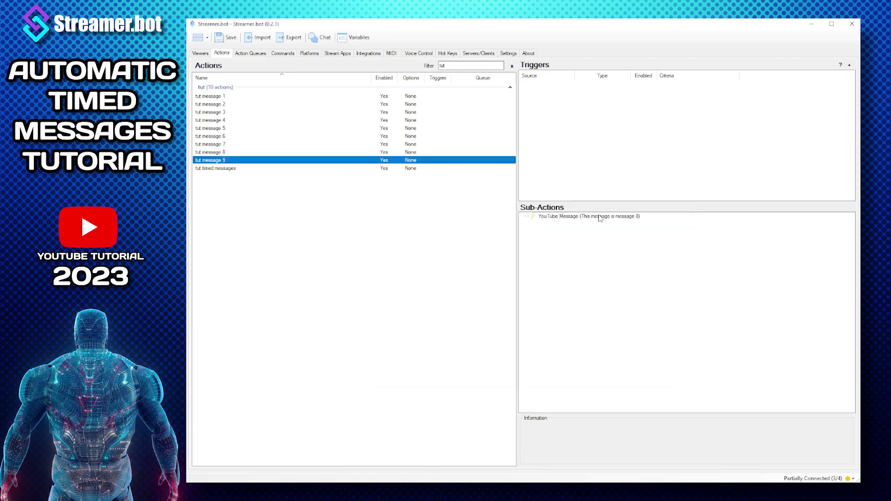
double_click(557, 216)
type("9")
left_click(603, 329)
- Duplicate "tut message 9" as "tut message 10" and set its YouTube message to "This message is message 10"
right_click(222, 160)
left_click(248, 194)
type("10")
left_click(547, 324)
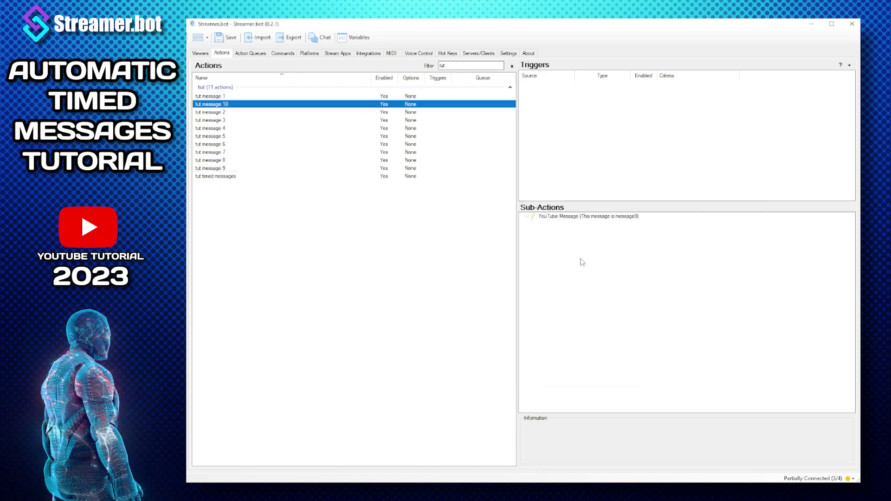
double_click(557, 216)
type("10")
left_click(602, 329)
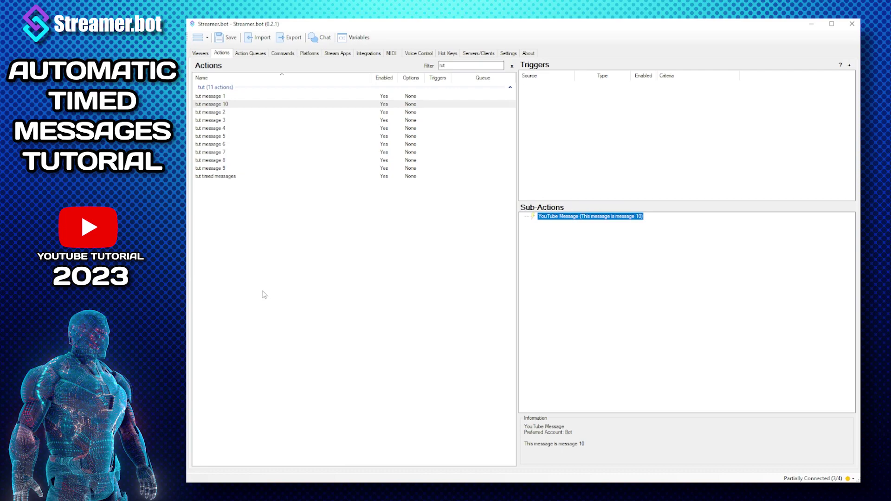
- Start a Logic If/Else sub-action in "tut timed messages" that checks whether the variable "global_chatmessages" Equals 0
left_click(224, 176)
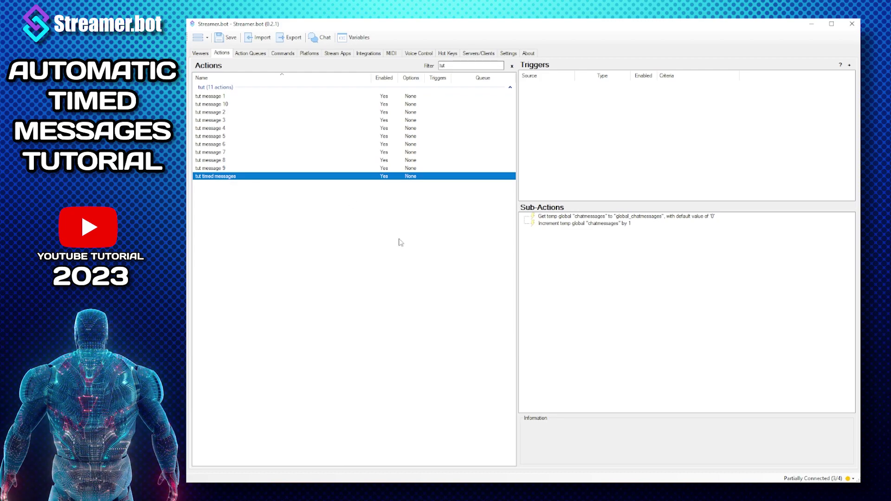
right_click(576, 245)
mouse_move(609, 263)
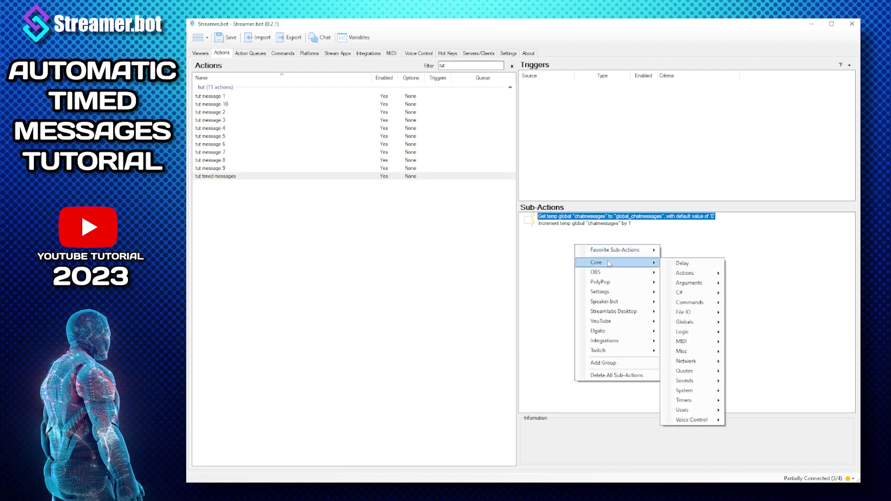
mouse_move(704, 333)
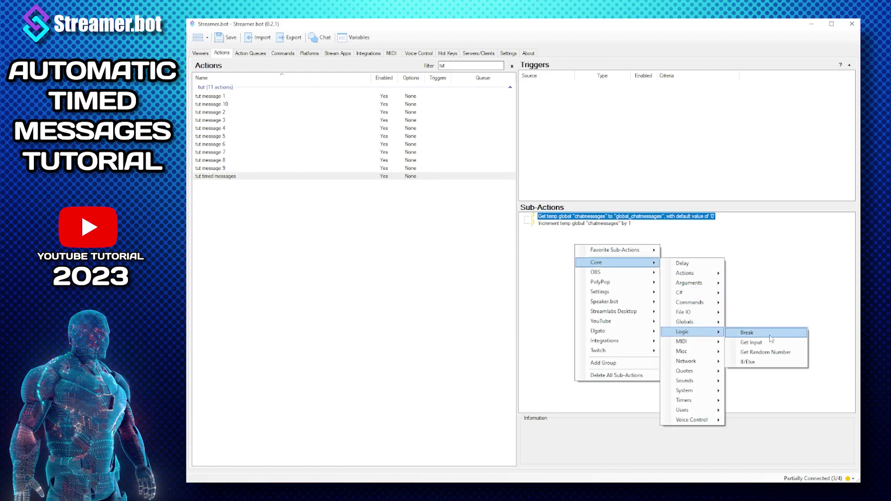
left_click(764, 366)
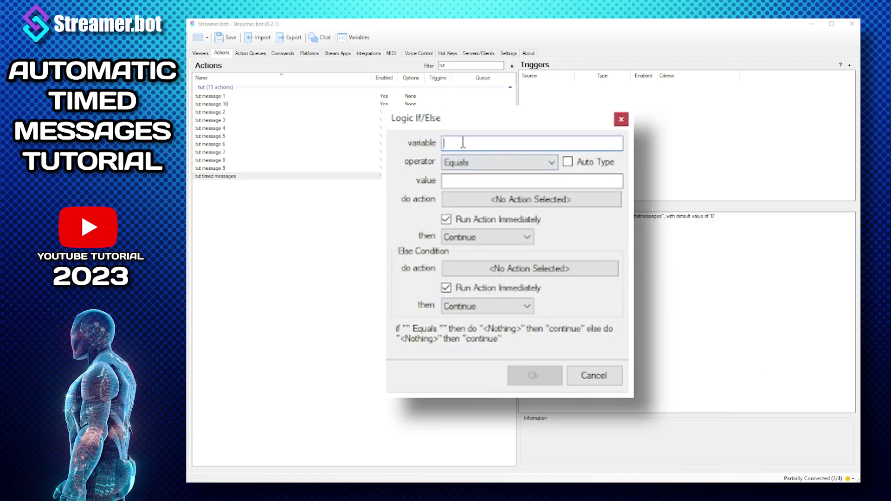
type("global")
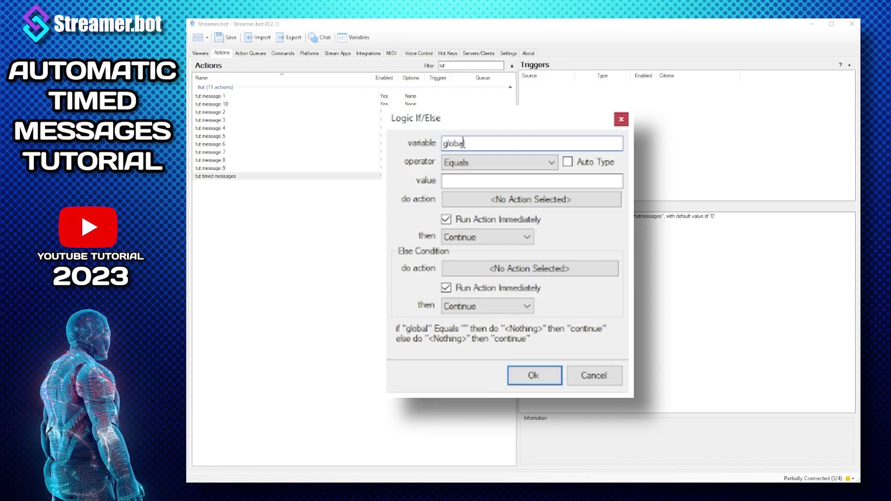
type("_chat")
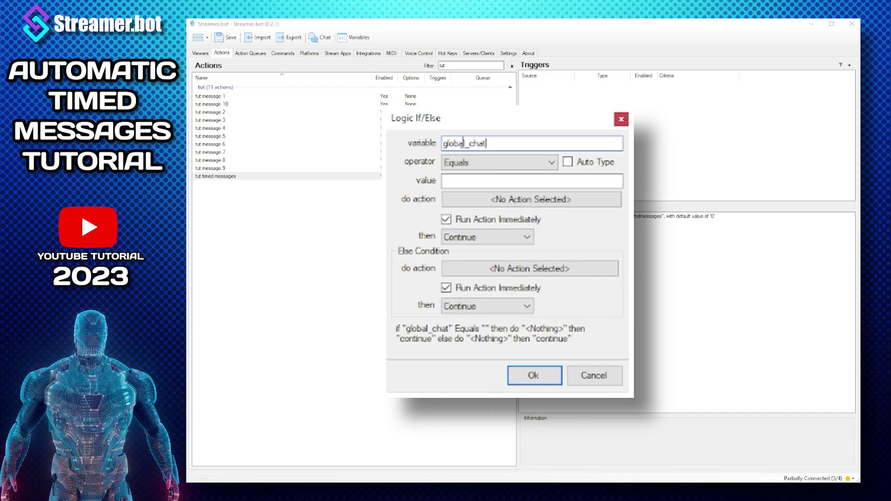
type("messages")
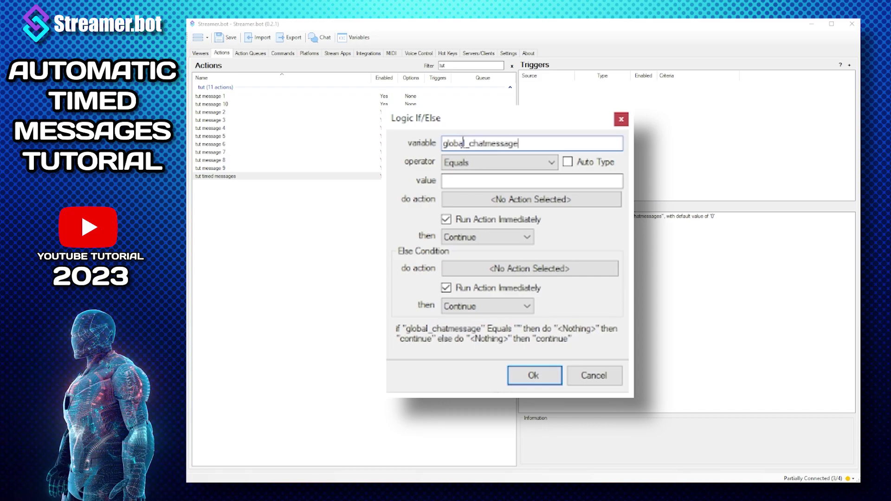
left_click(548, 181)
type("0")
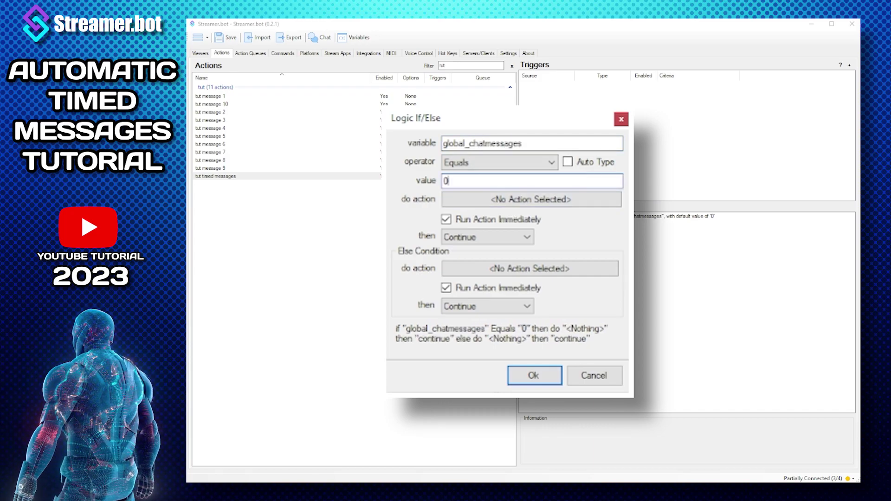
- Choose "tut message 1" as the action the If/Else runs when its condition is met
left_click(548, 198)
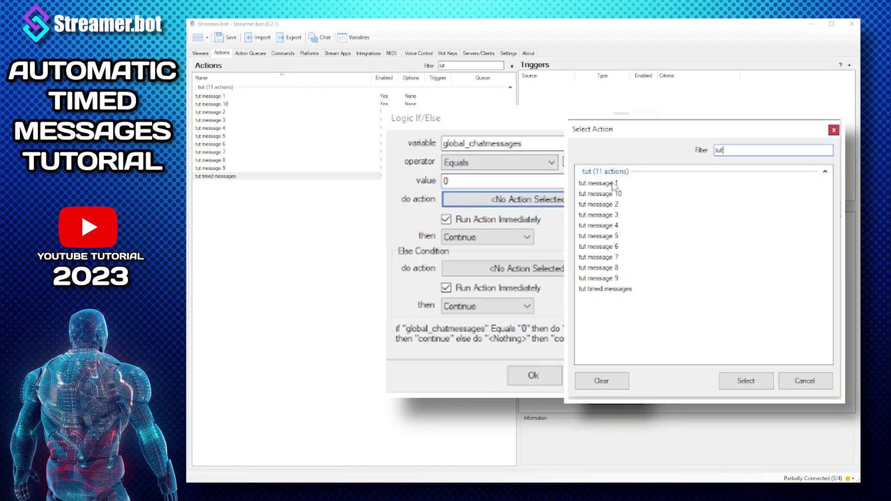
left_click(601, 185)
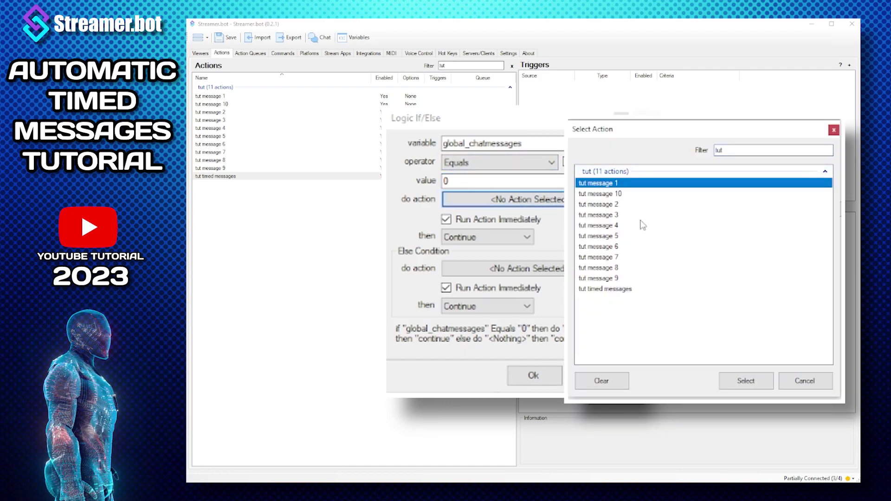
left_click(748, 382)
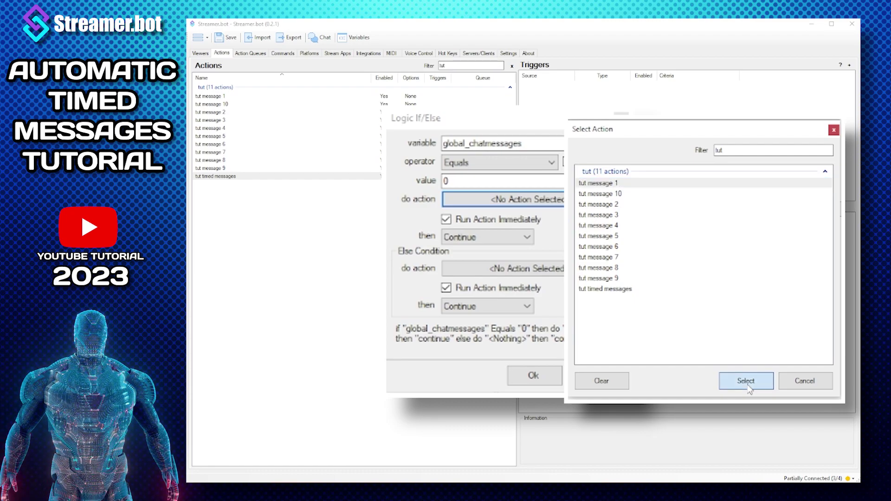
- Set the If/Else to Break after running "tut message 1" and save the sub-action
left_click(530, 238)
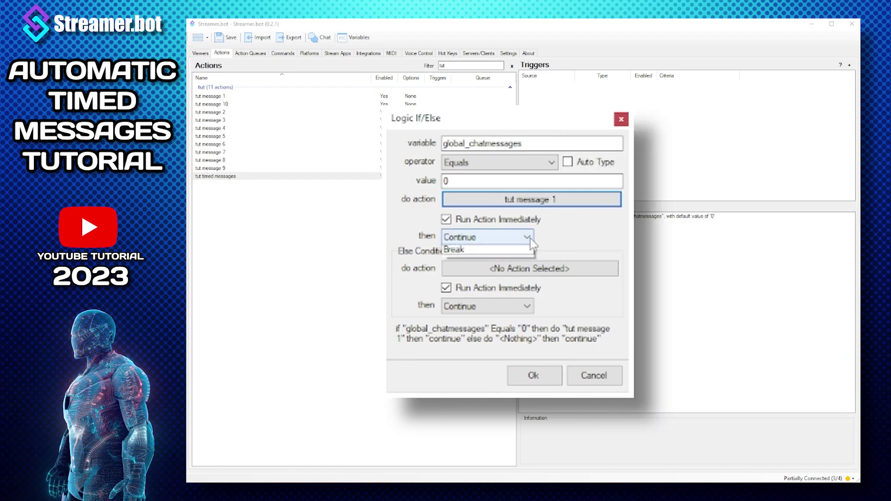
left_click(514, 257)
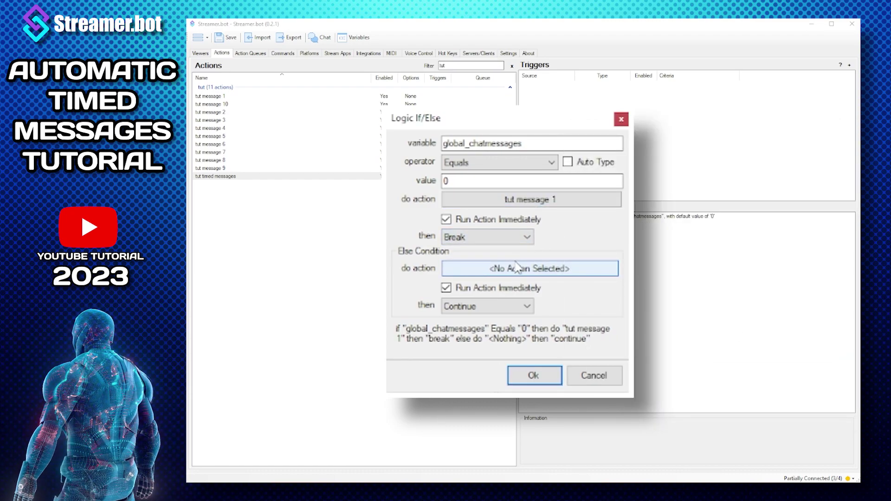
left_click(536, 375)
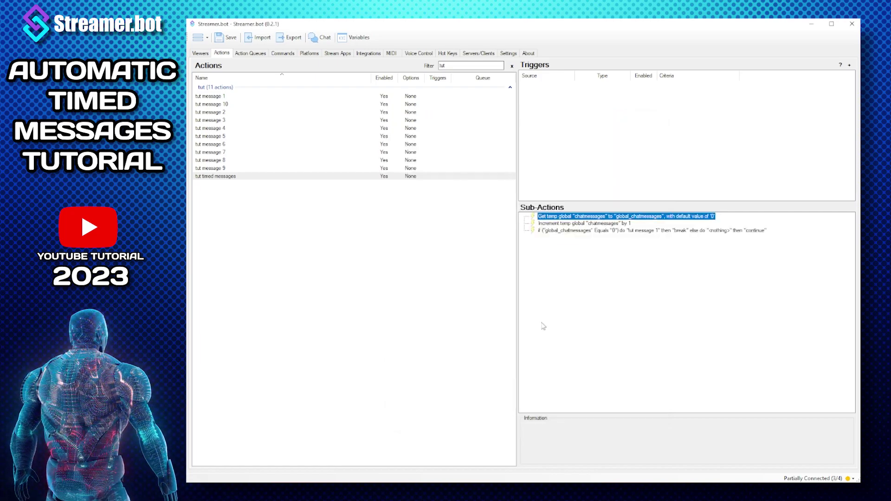
- Duplicate the If/Else sub-action and set the copy's value to 1 and its action to "tut message 2"
right_click(584, 233)
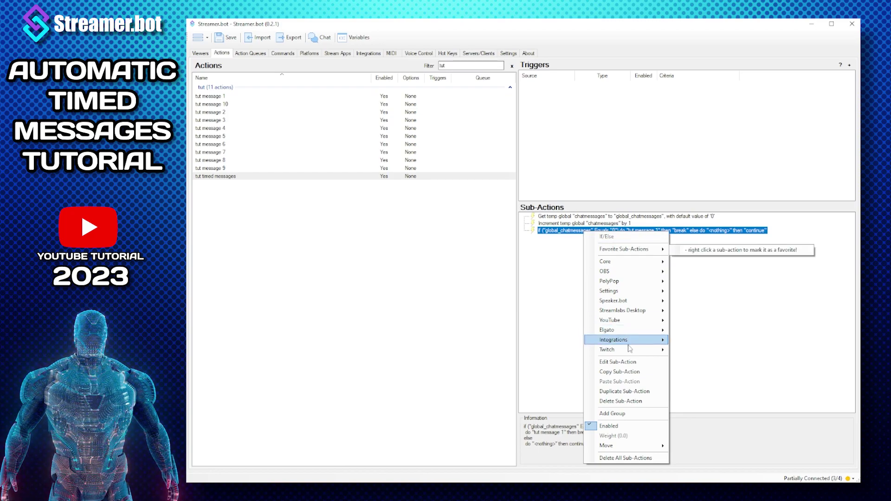
left_click(624, 392)
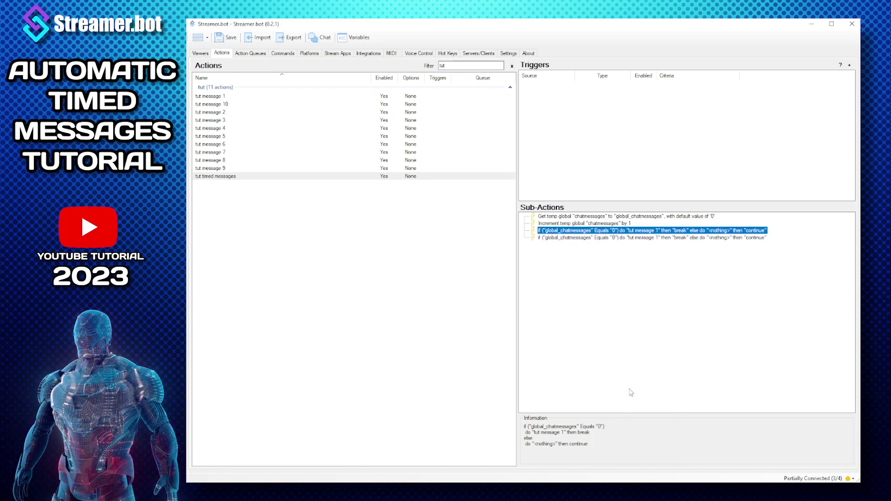
double_click(576, 238)
key("Tab")
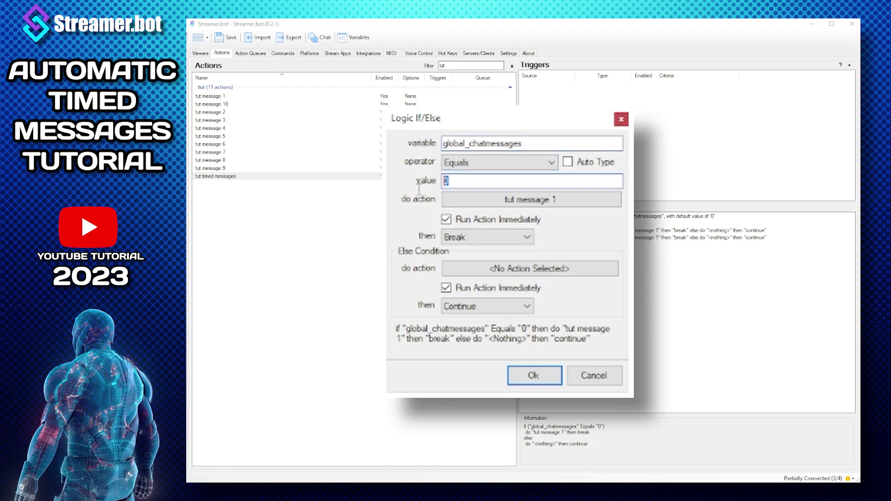
type("1")
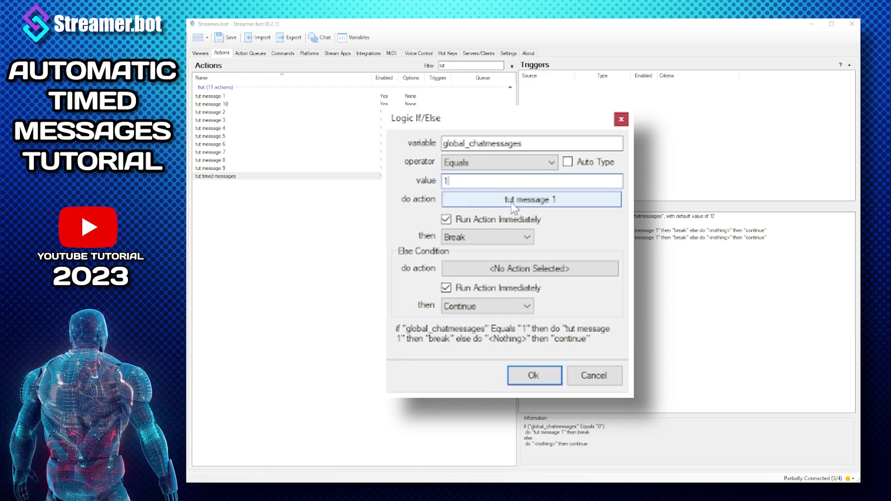
left_click(514, 204)
left_click(426, 189)
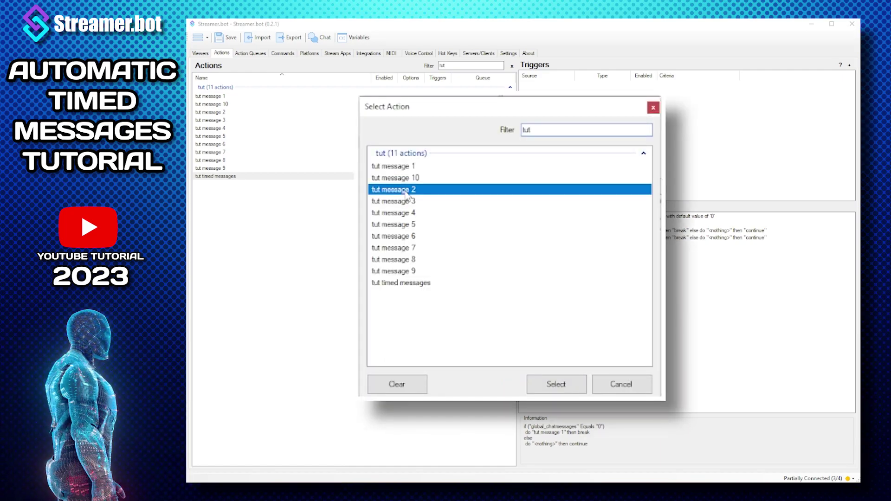
left_click(557, 380)
left_click(534, 375)
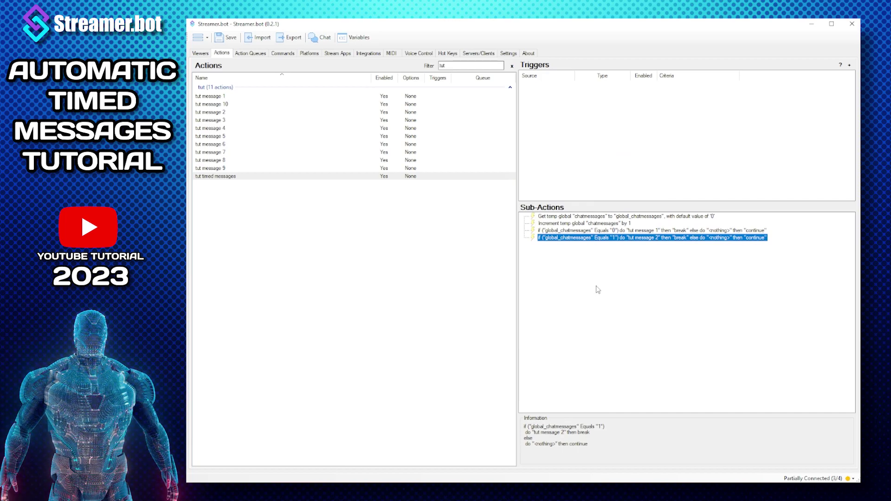
- Duplicate the "tut message 2" If/Else and set the copy's value to 2 and its action to "tut message 3"
right_click(605, 241)
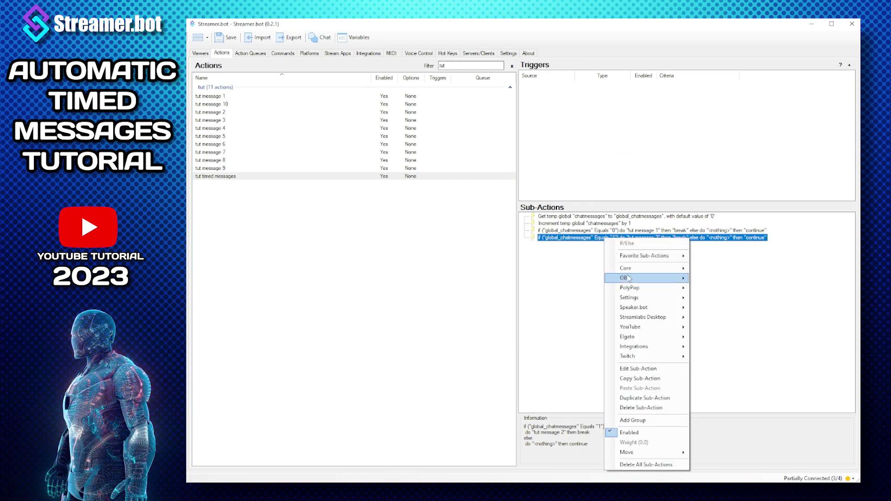
left_click(645, 398)
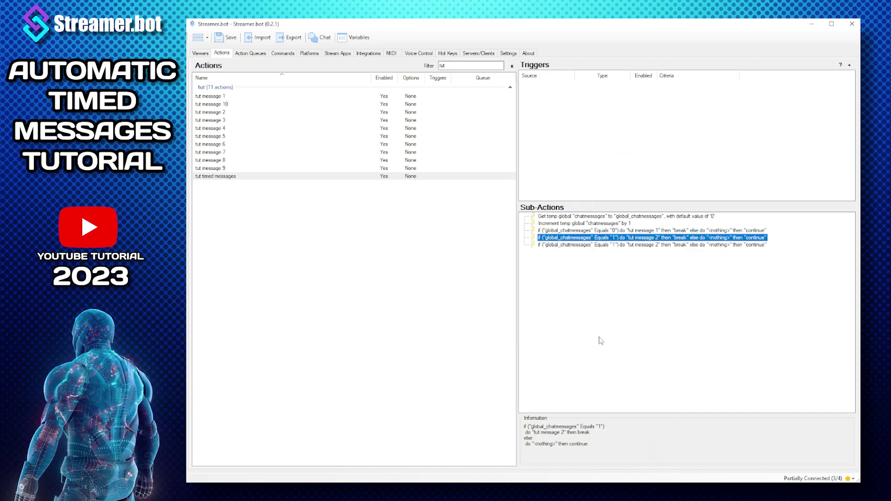
double_click(588, 245)
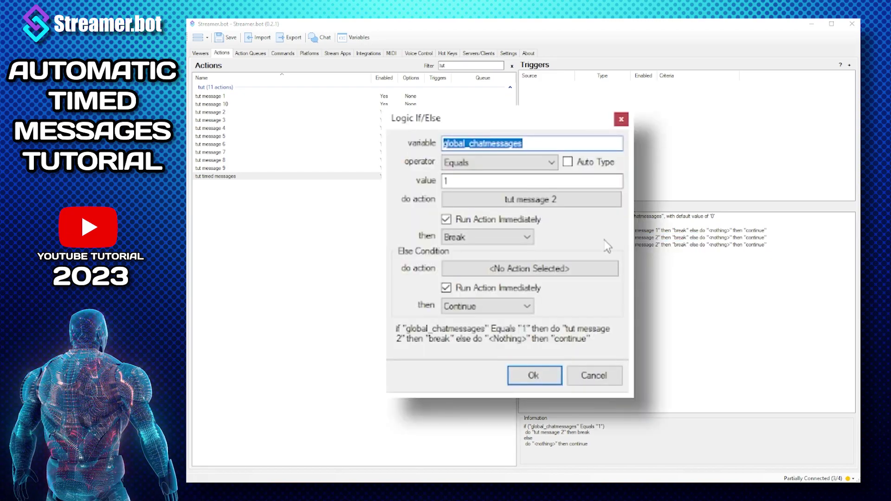
double_click(446, 181)
type("2")
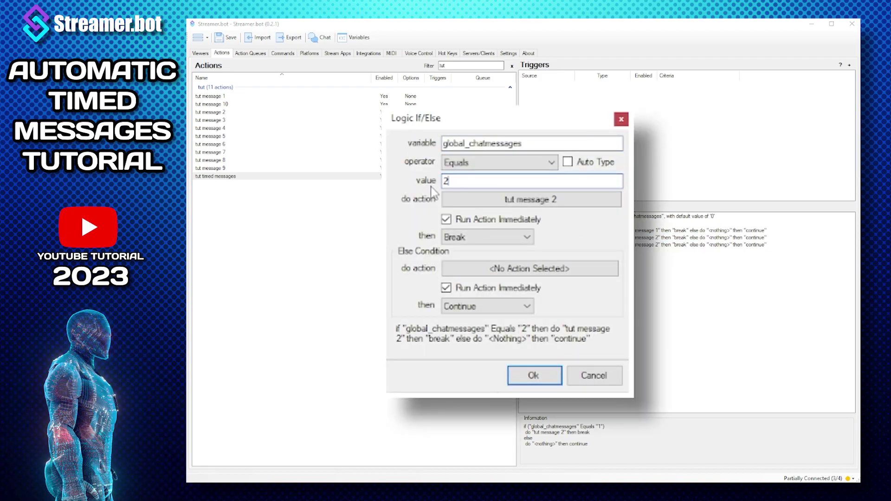
left_click(501, 199)
left_click(421, 203)
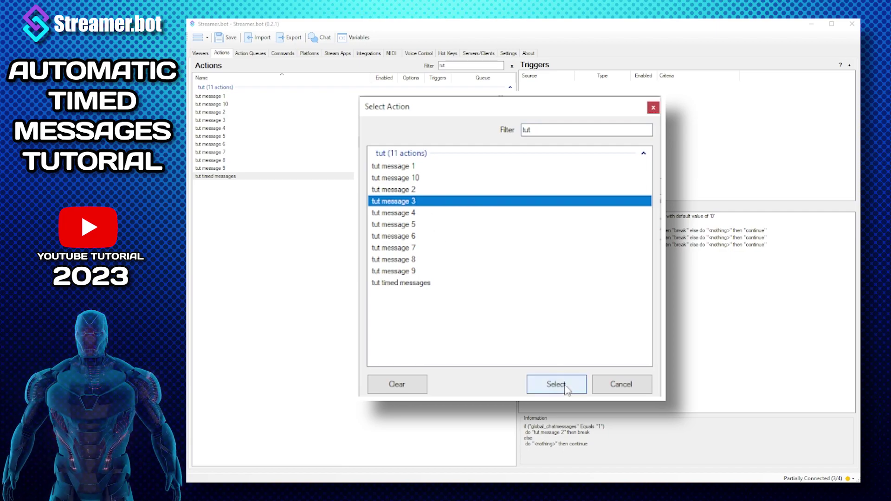
left_click(564, 387)
left_click(534, 375)
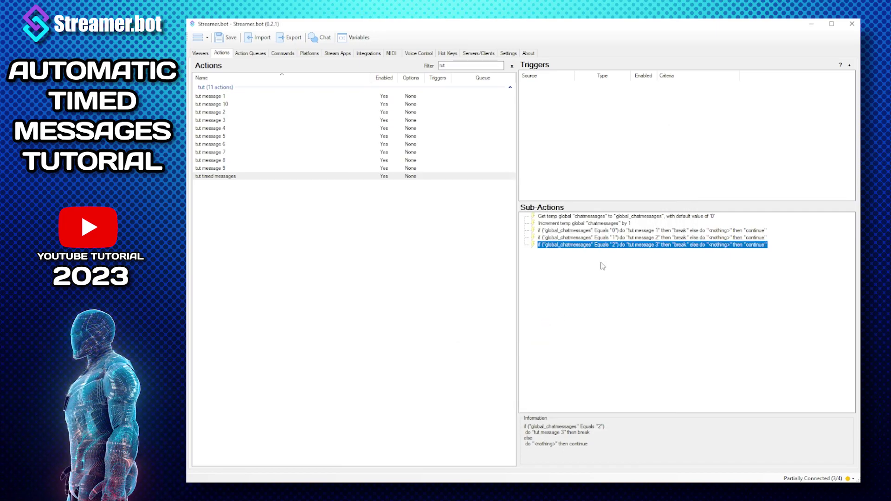
- Duplicate the "tut message 3" If/Else and set the copy's value to 3 and its action to "tut message 4"
right_click(605, 249)
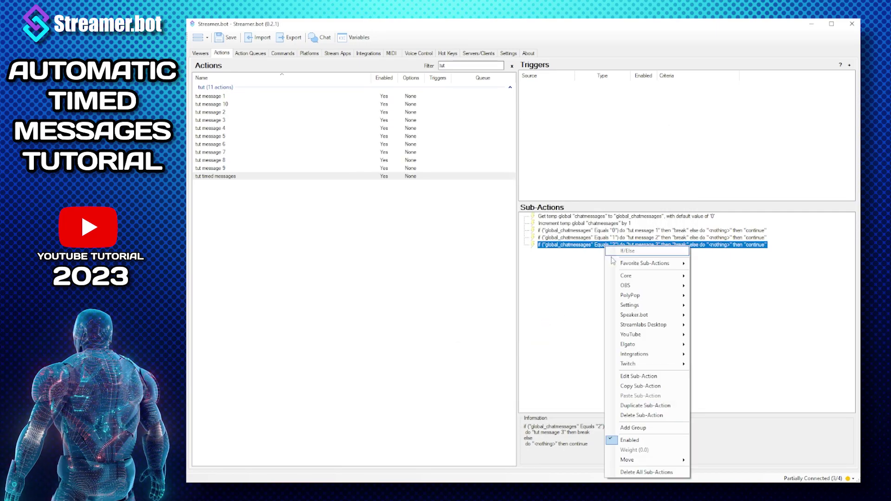
mouse_move(630, 280)
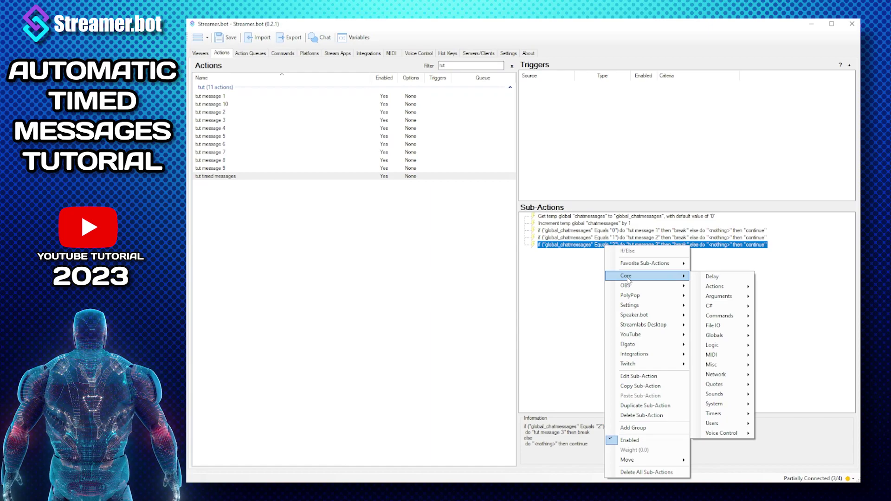
left_click(646, 405)
double_click(583, 252)
type("3")
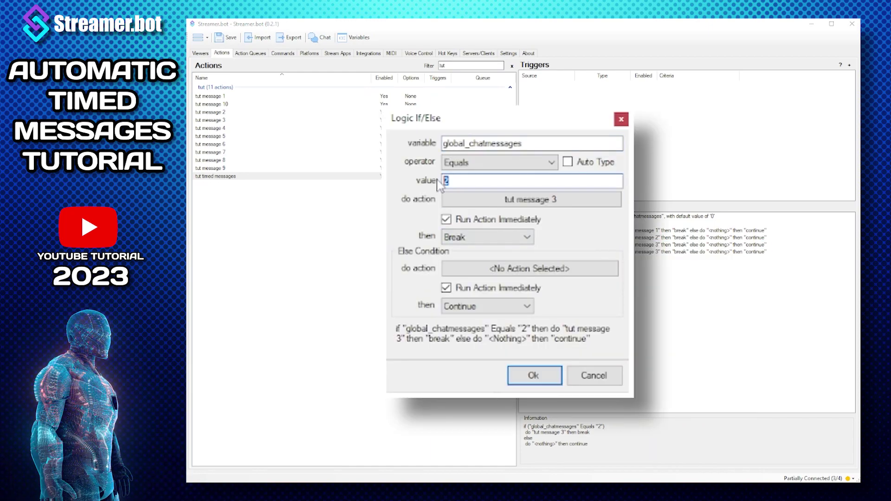
left_click(533, 197)
key("Down")
key("Return")
key("Return")
- Duplicate the "tut message 4" If/Else and set the copy's value to 4 and its action to "tut message 5"
right_click(602, 253)
left_click(640, 384)
double_click(576, 259)
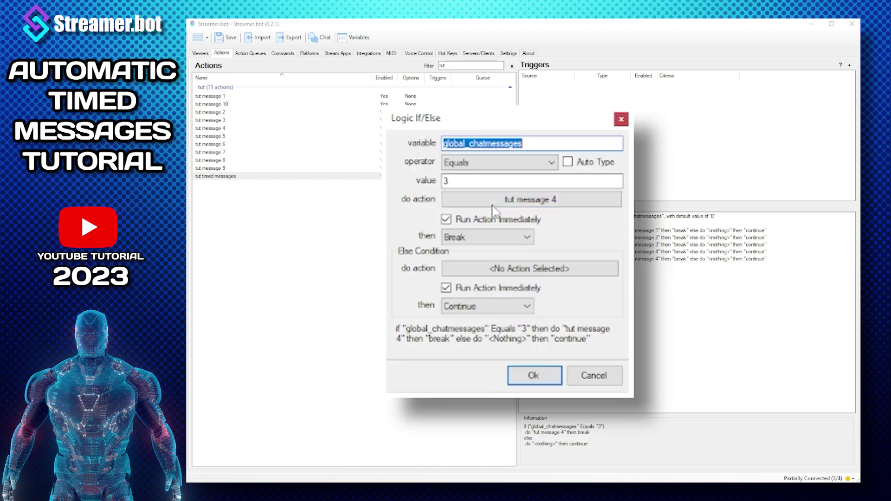
double_click(465, 181)
type("4")
left_click(531, 200)
key("Down")
key("Return")
left_click(547, 376)
- Duplicate the "tut message 5" If/Else and set the copy's value to 5 and its action to "tut message 6"
right_click(602, 259)
left_click(641, 390)
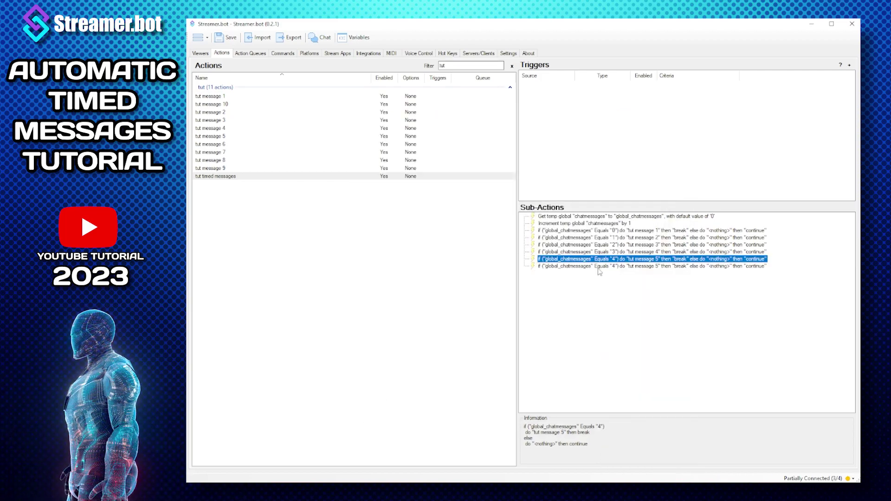
double_click(576, 266)
double_click(464, 181)
type("5")
left_click(531, 200)
double_click(394, 236)
key("Return")
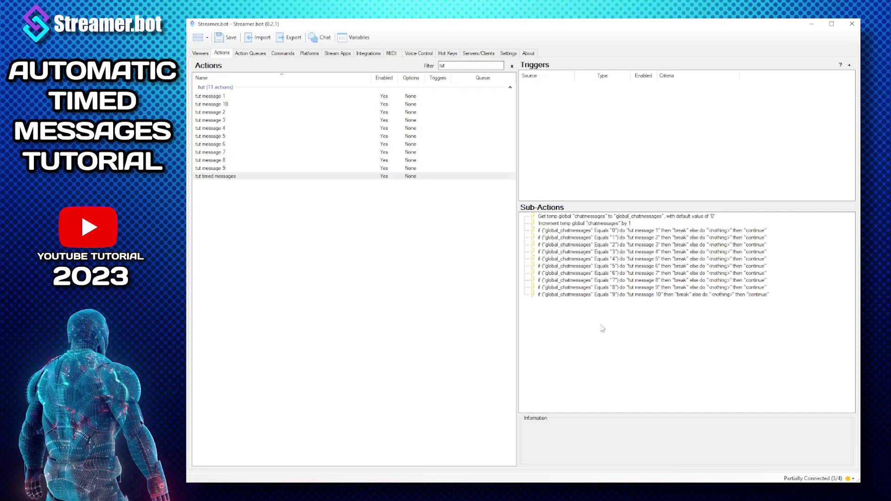
- Start a Set Global Variable sub-action in "tut timed messages" for the global variable "chatmessages"
right_click(594, 333)
mouse_move(626, 352)
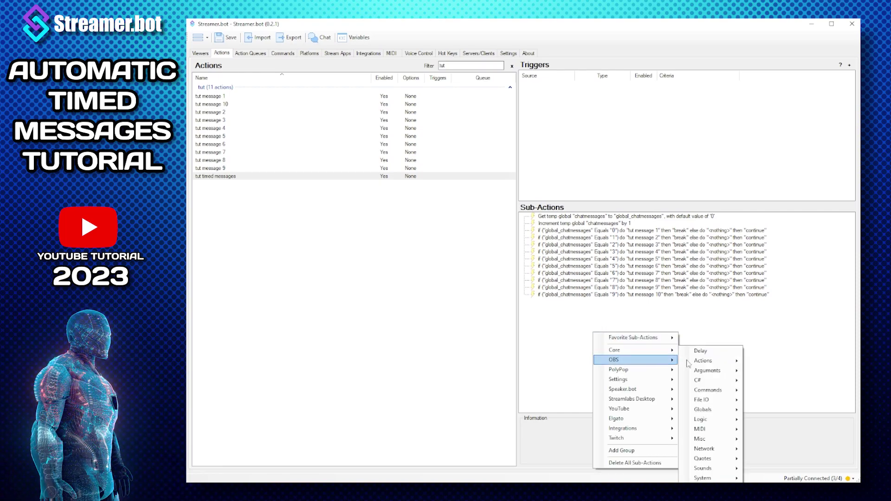
mouse_move(703, 409)
left_click(779, 420)
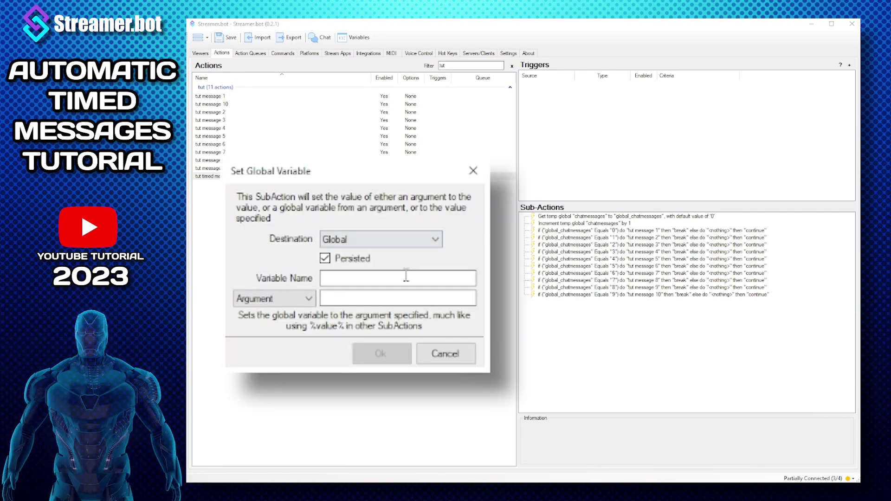
left_click(352, 278)
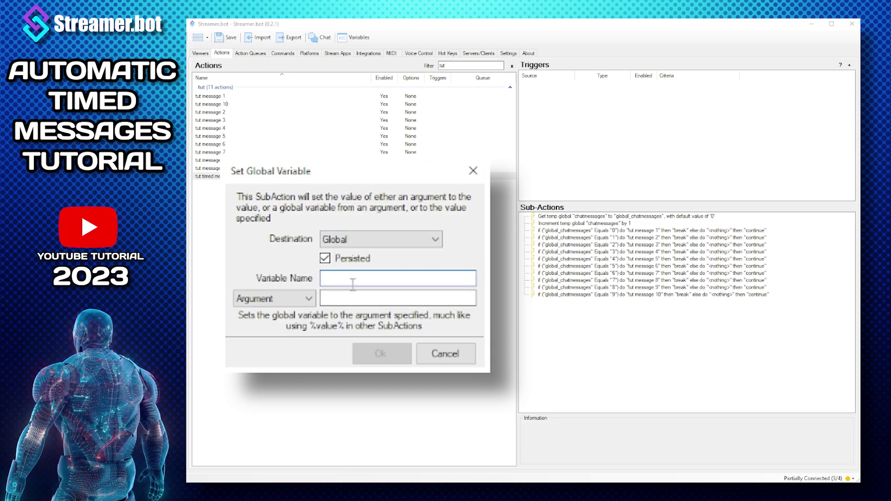
type("chat")
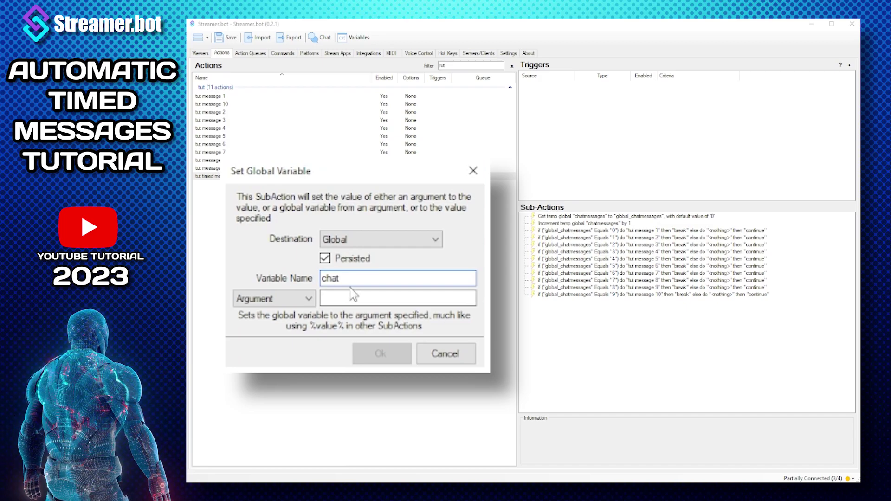
type("messages")
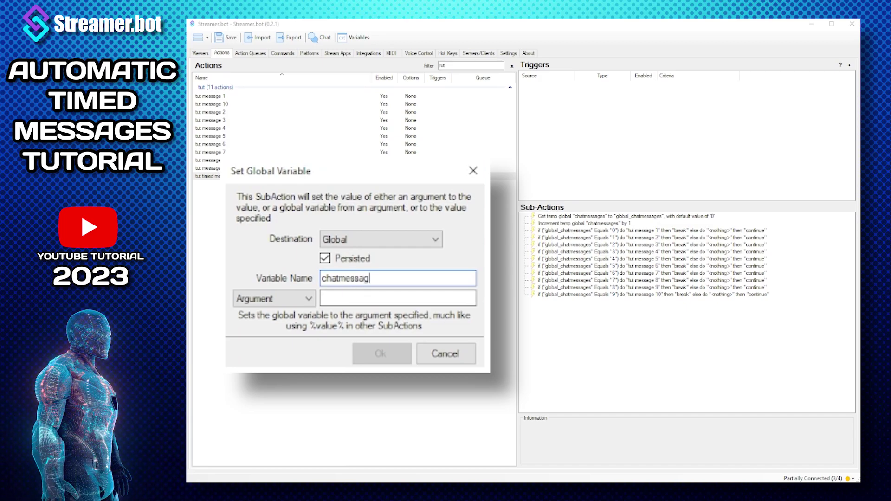
- Make the sub-action set "chatmessages" to the Value 0 with Persisted turned off, and save it
left_click(308, 300)
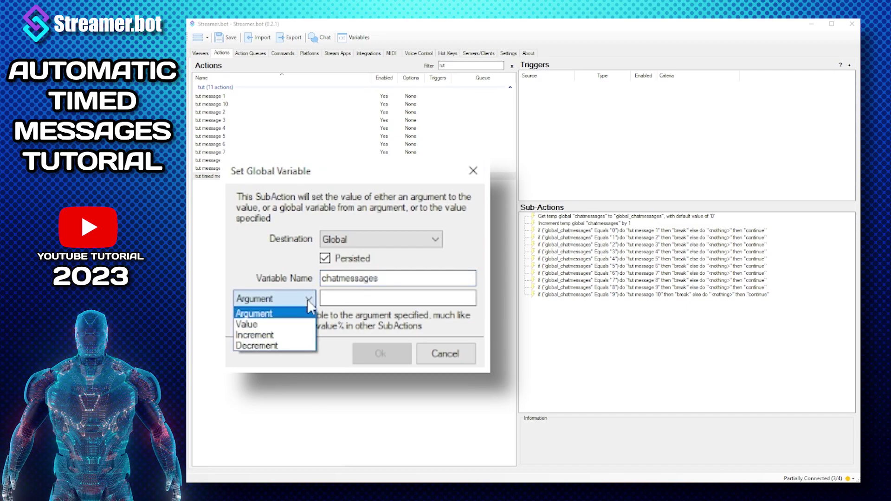
left_click(290, 323)
left_click(331, 299)
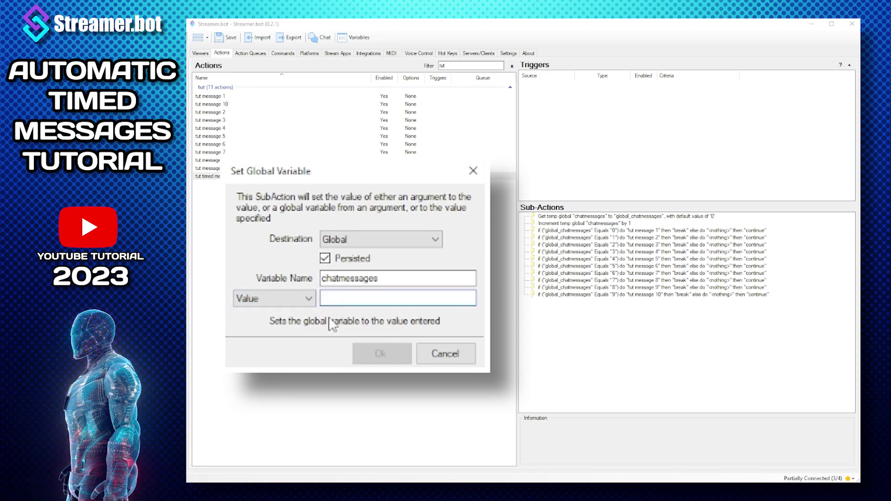
left_click(325, 258)
type("0")
left_click(325, 258)
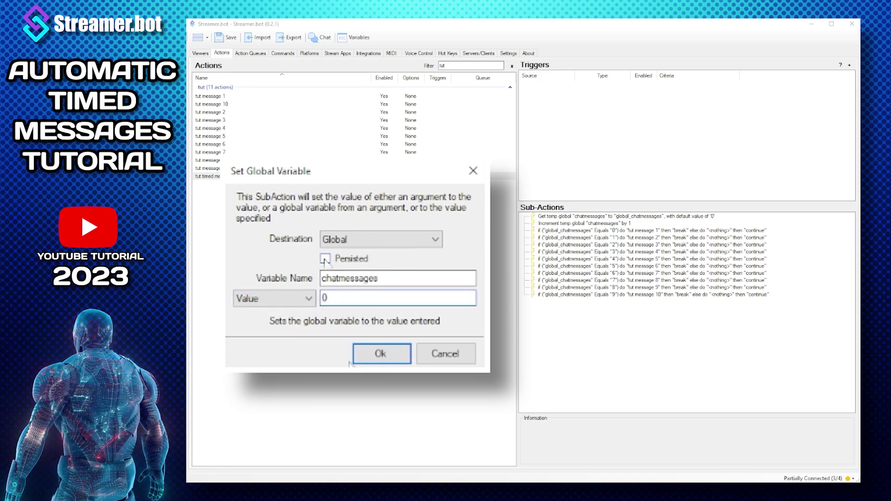
left_click(390, 355)
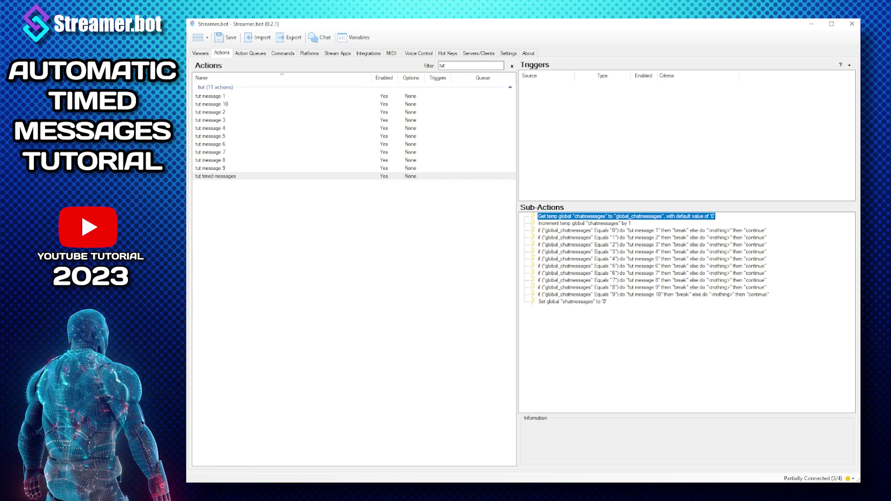
- Start a Timed Actions trigger for "tut timed messages" and create a new timer for it named "timed messages tut"
right_click(596, 110)
mouse_move(636, 159)
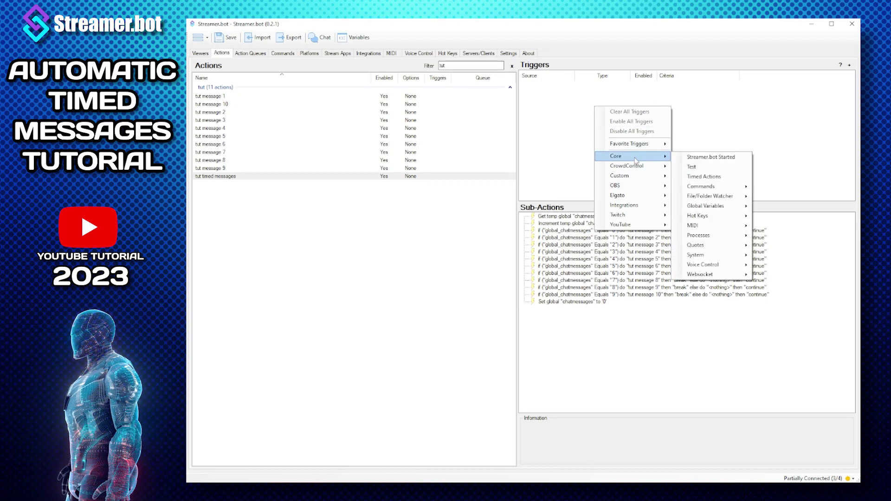
left_click(704, 177)
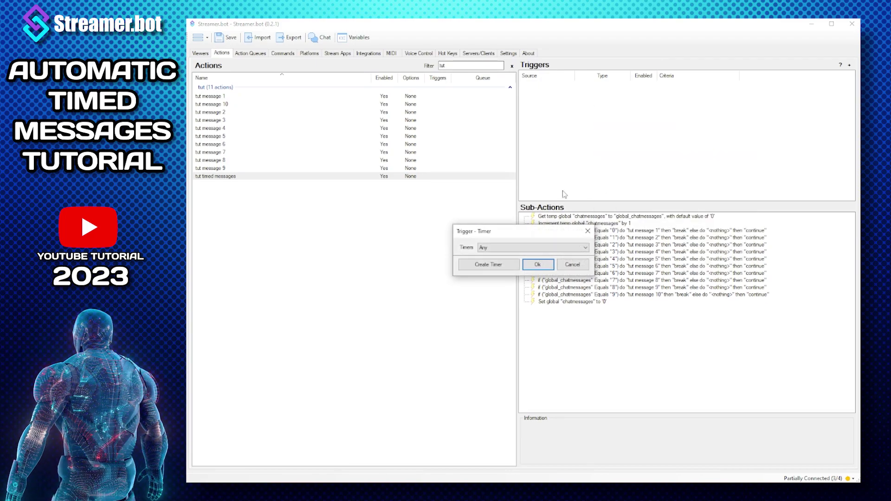
left_click(488, 264)
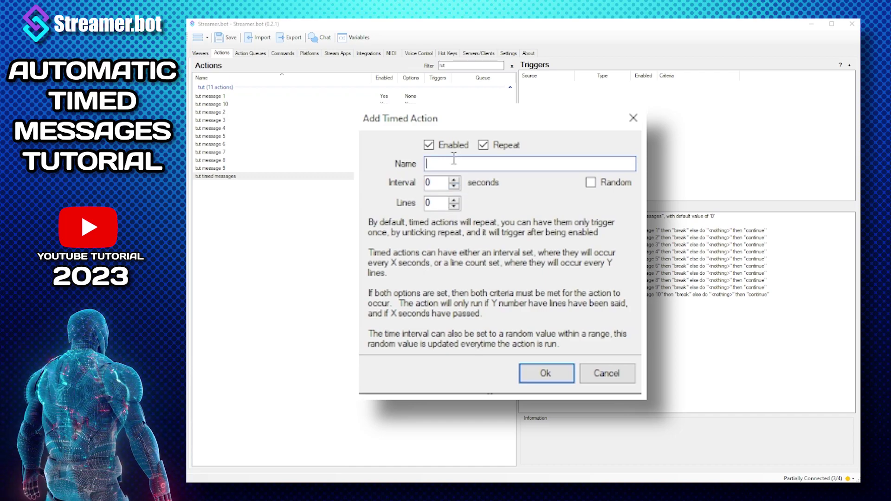
type("ti")
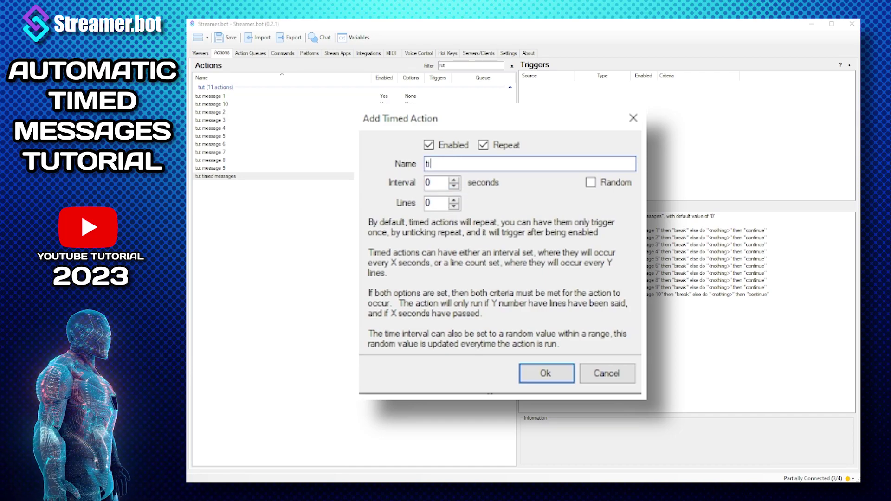
type("med ")
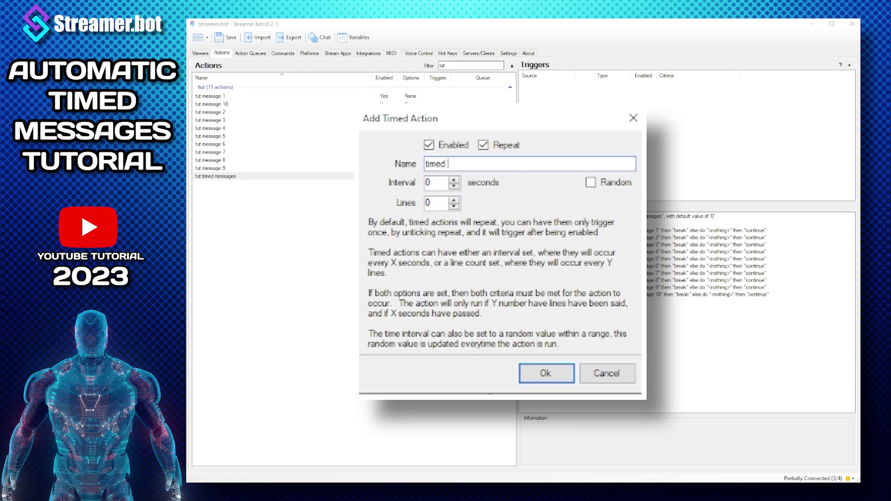
type("messages ")
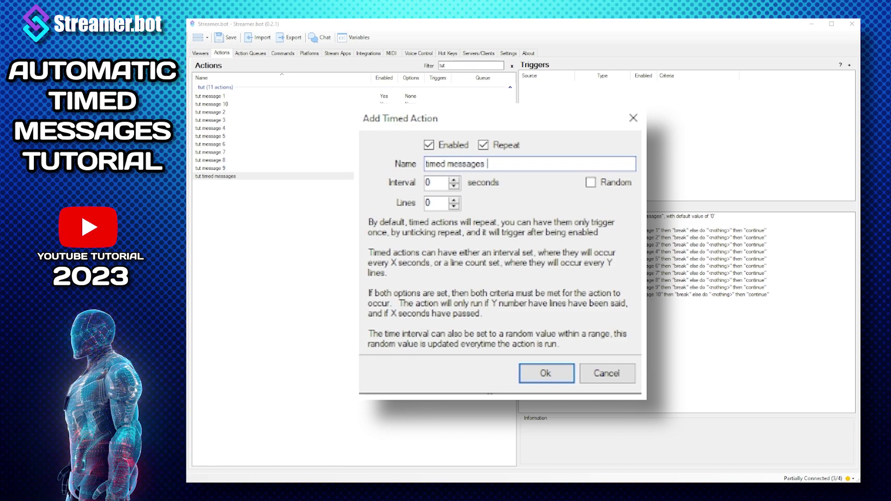
type("tut")
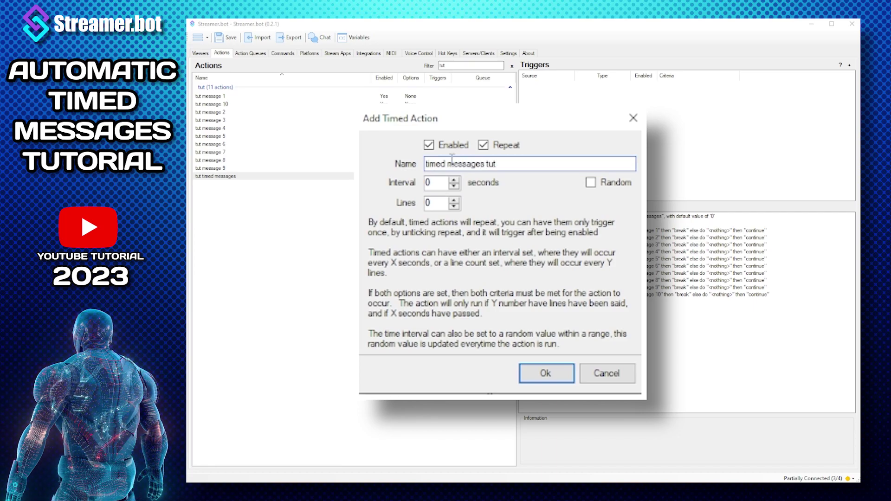
key("Tab")
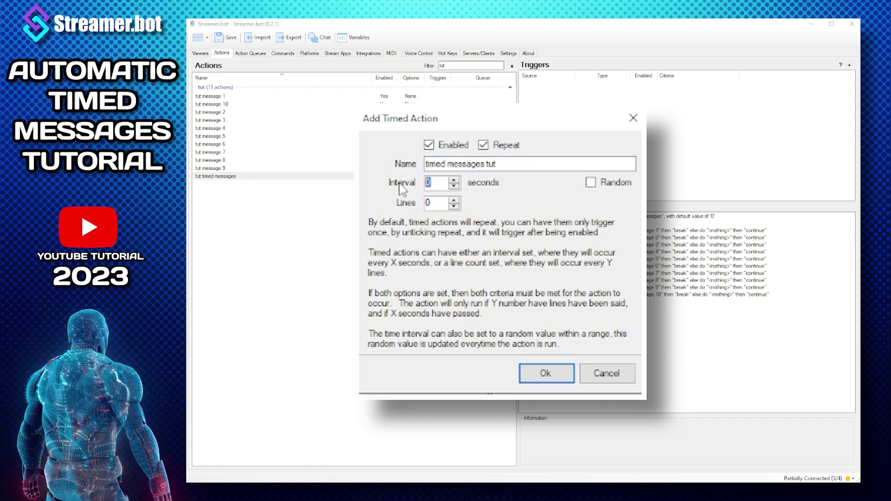
type("200")
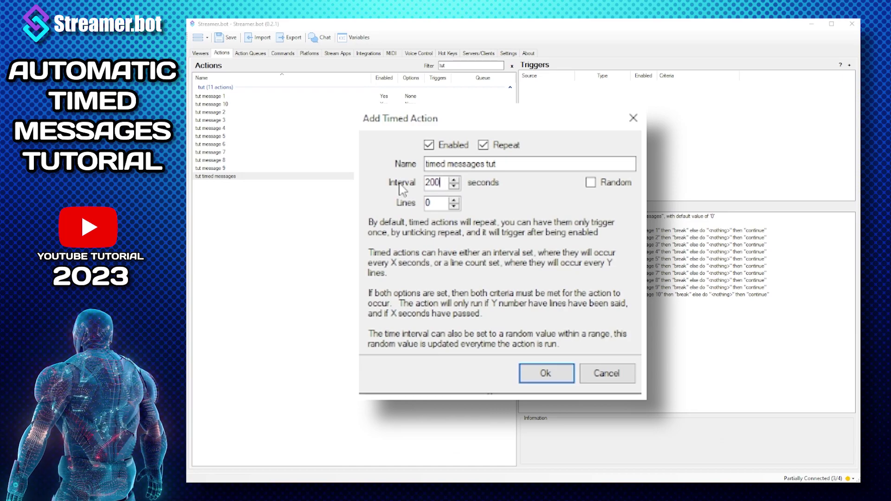
key("BackSpace")
key("BackSpace")
key("BackSpace")
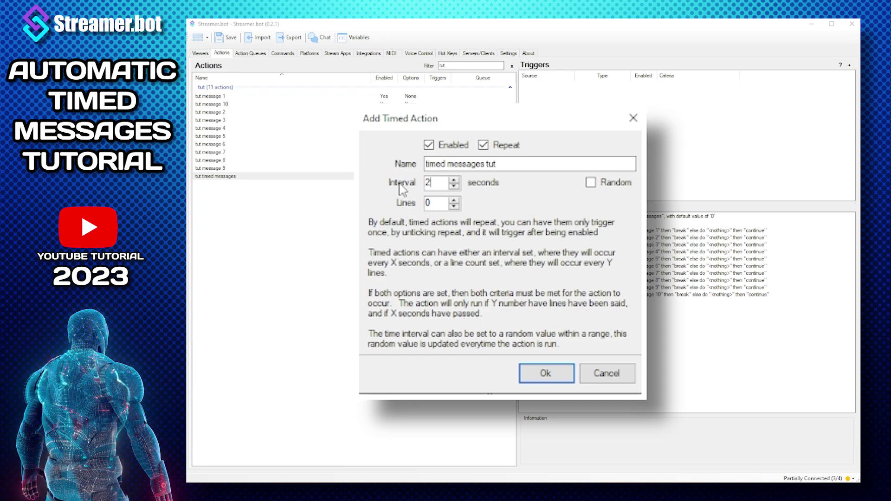
- Set the timer's interval to 5 seconds, save it, and add it as the action's trigger
type("5")
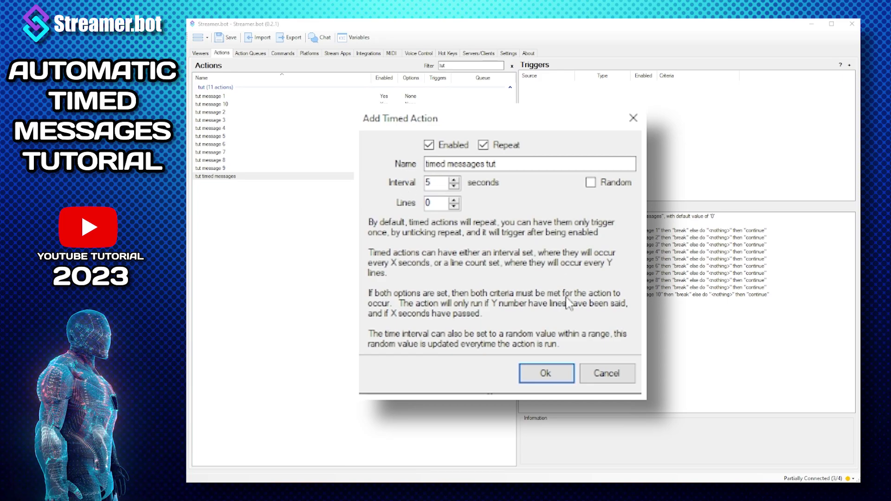
left_click(547, 374)
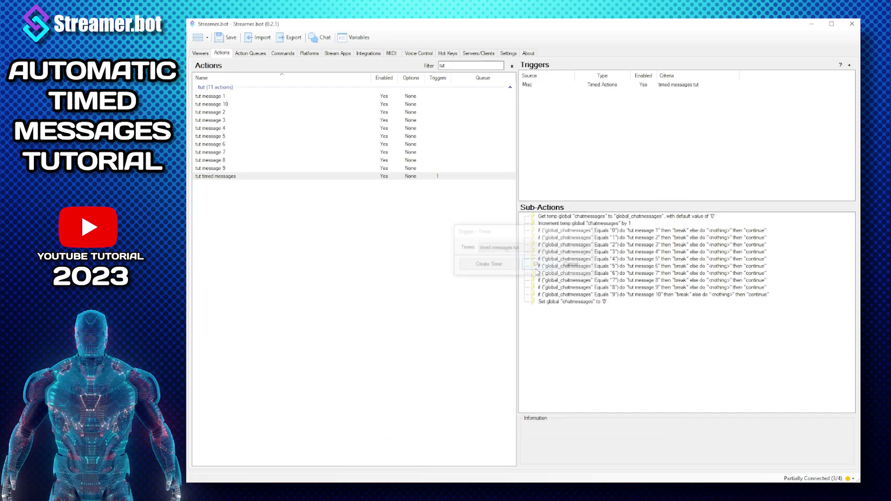
left_click(537, 265)
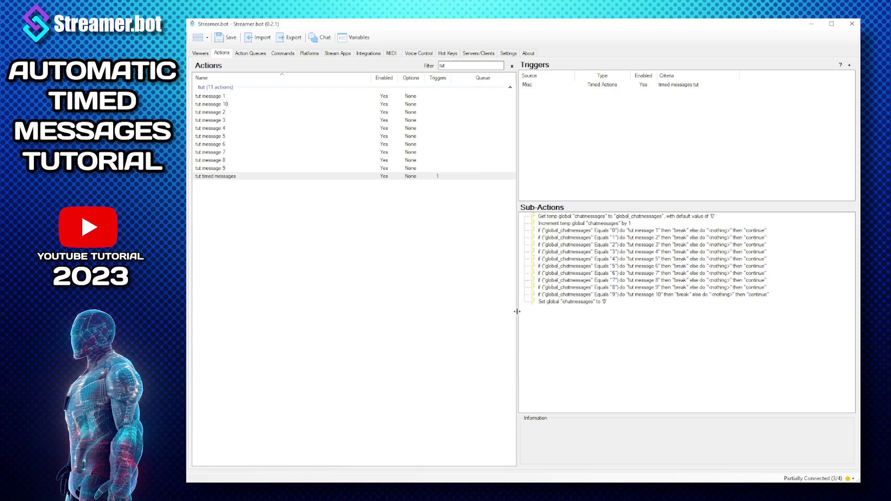